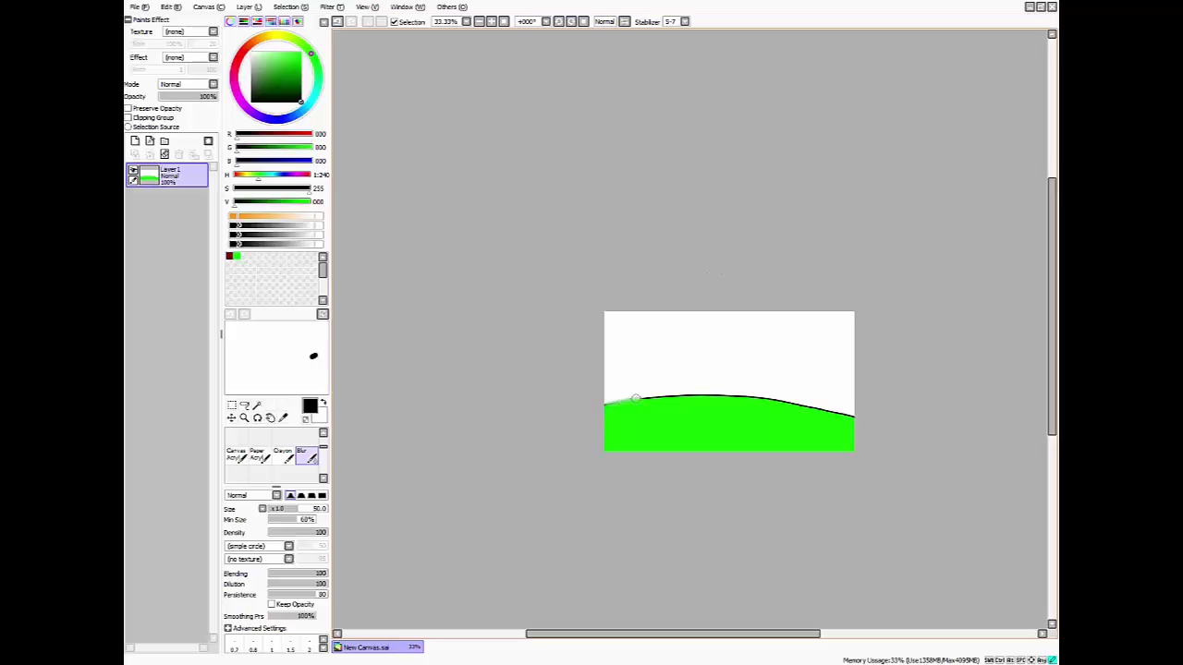
# - Try to blur the black outline along the hill's upper edge
pyautogui.moveTo(634, 398)
pyautogui.mouseDown()
pyautogui.moveTo(728, 393)
pyautogui.moveTo(675, 395)
pyautogui.moveTo(850, 414)
pyautogui.moveTo(795, 407)
pyautogui.mouseUp()
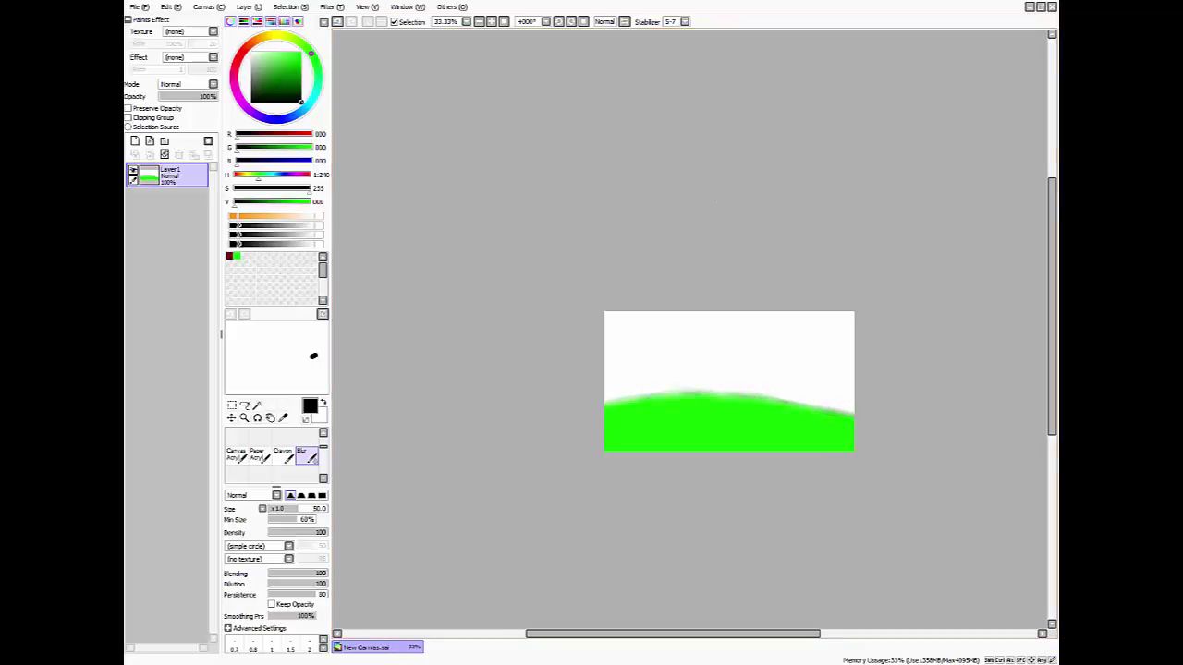
pyautogui.scroll(3, 664, 312)
pyautogui.moveTo(1052, 353); pyautogui.dragTo(1052, 409)
pyautogui.moveTo(718, 635); pyautogui.dragTo(765, 636)
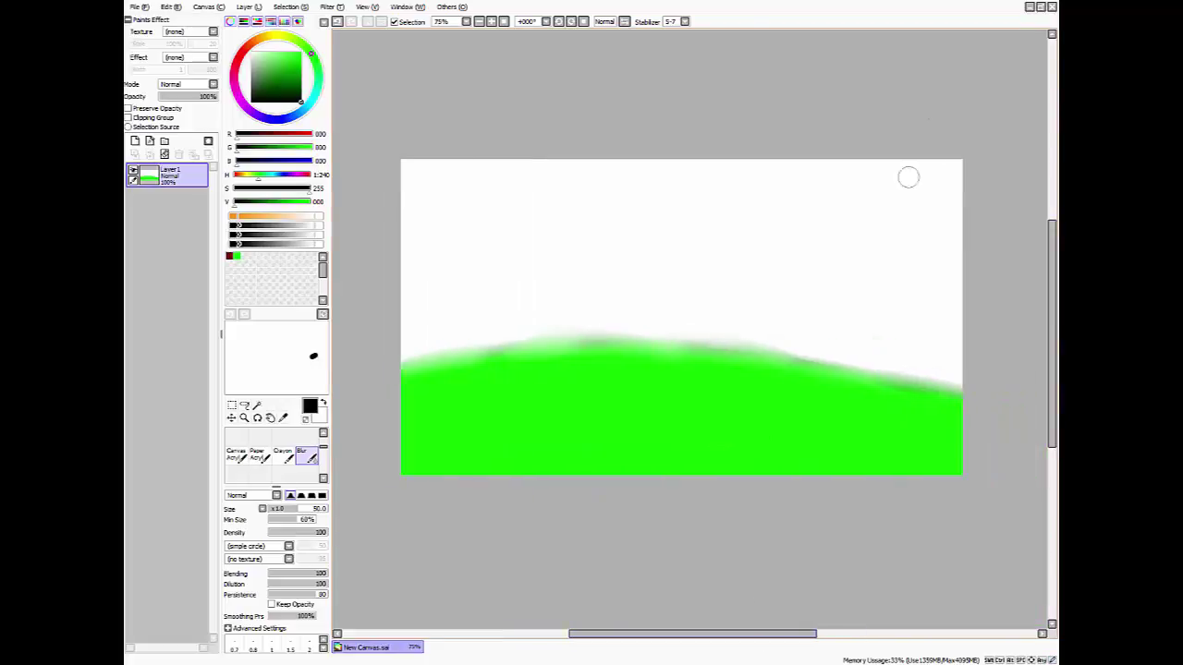
# - Undo the blurring of the hill's edge and fill the white sky with saturated blue
pyautogui.click(285, 119)
pyautogui.click(301, 52)
pyautogui.scroll(3, 267, 462)
pyautogui.click(237, 475)
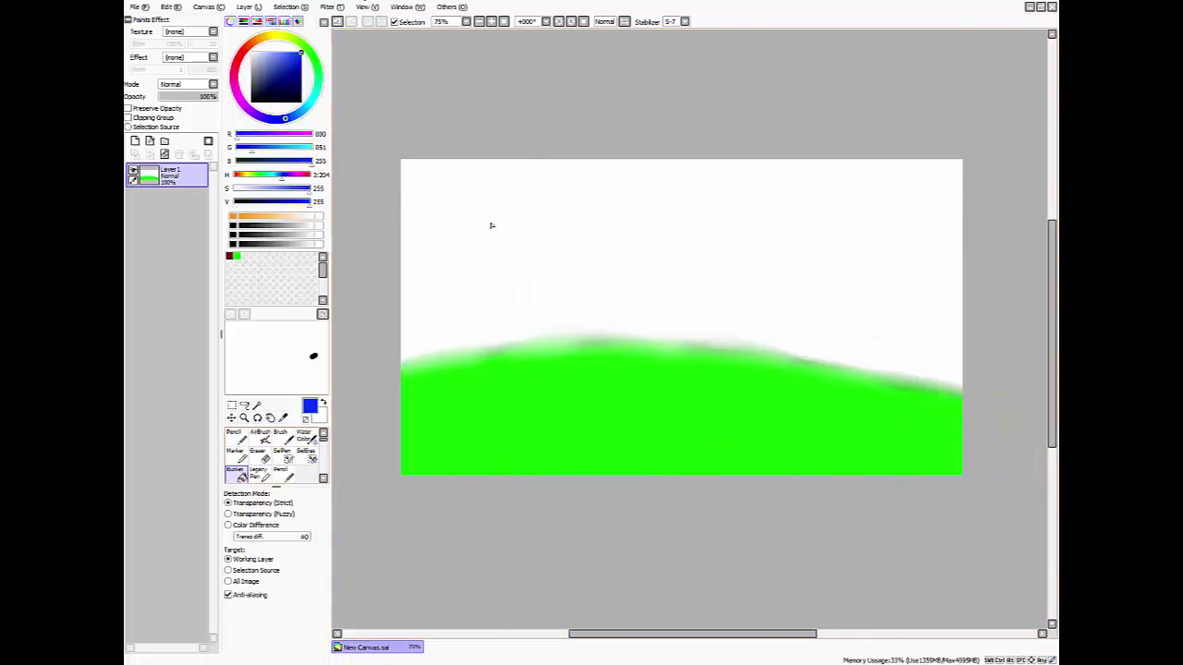
pyautogui.click(491, 225)
pyautogui.hotkey('ctrl', 'z')
pyautogui.hotkey('ctrl', 'z')
pyautogui.hotkey('ctrl', 'z')
pyautogui.click(492, 221)
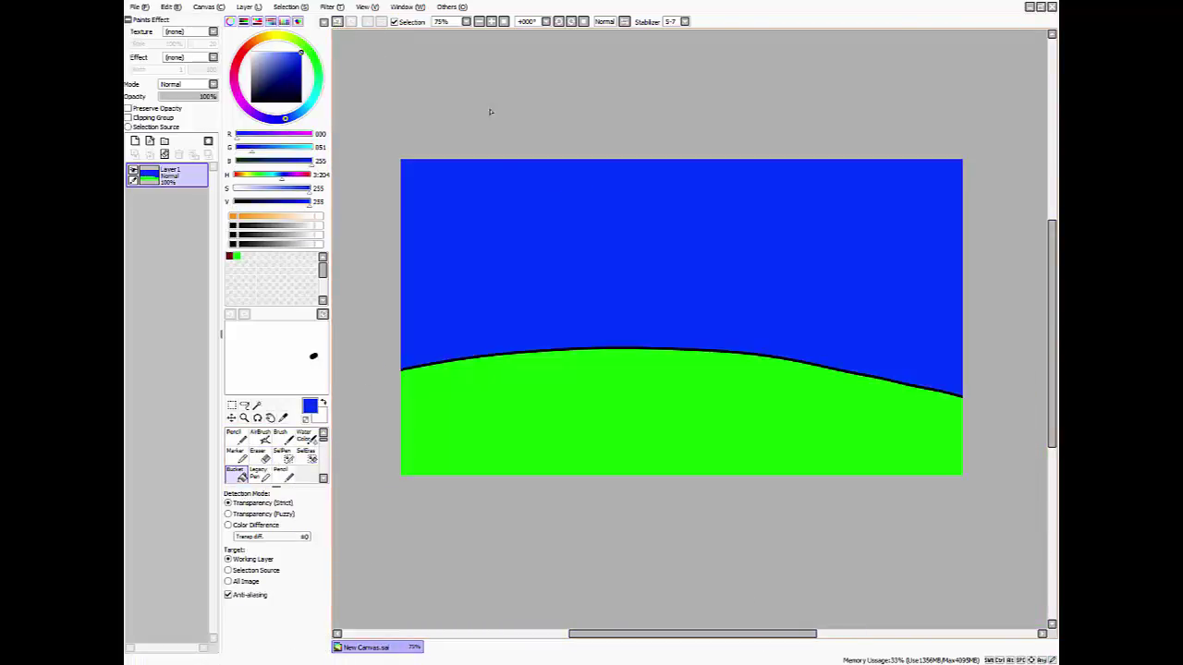
# - Blur the black outline between the blue sky and the green hill with the Blur brush at size 50
pyautogui.click(237, 256)
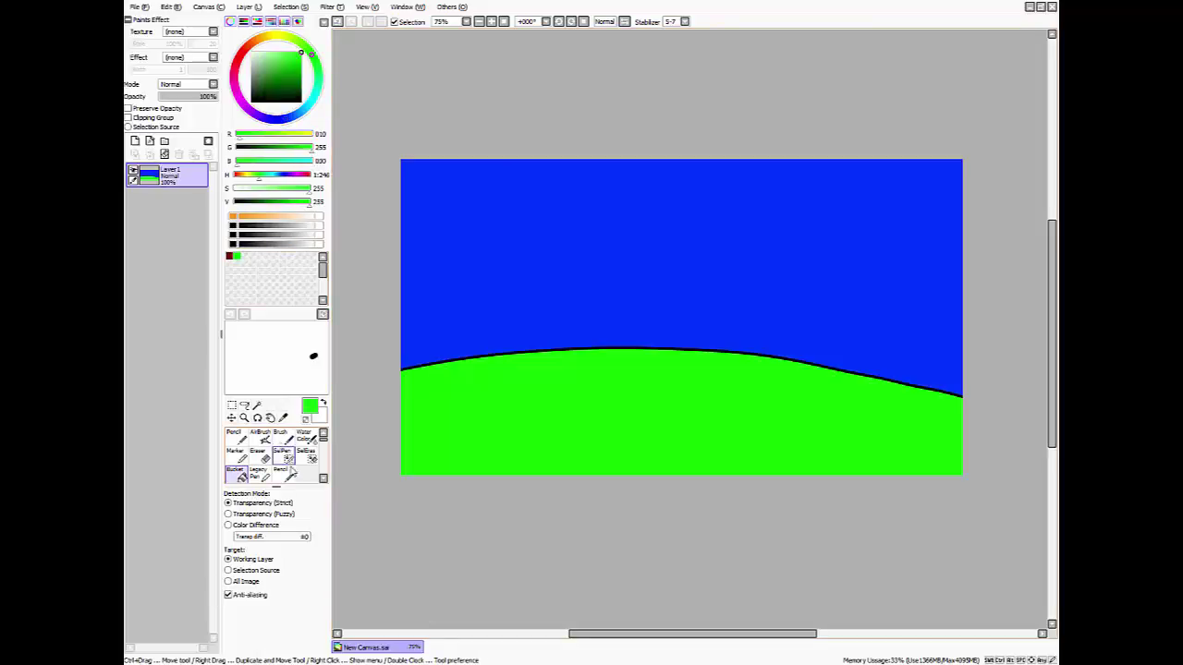
pyautogui.scroll(-2, 295, 457)
pyautogui.click(309, 473)
pyautogui.moveTo(957, 391)
pyautogui.mouseDown()
pyautogui.moveTo(721, 349)
pyautogui.moveTo(1005, 405)
pyautogui.moveTo(642, 343)
pyautogui.moveTo(681, 348)
pyautogui.moveTo(494, 348)
pyautogui.moveTo(393, 368)
pyautogui.mouseUp()
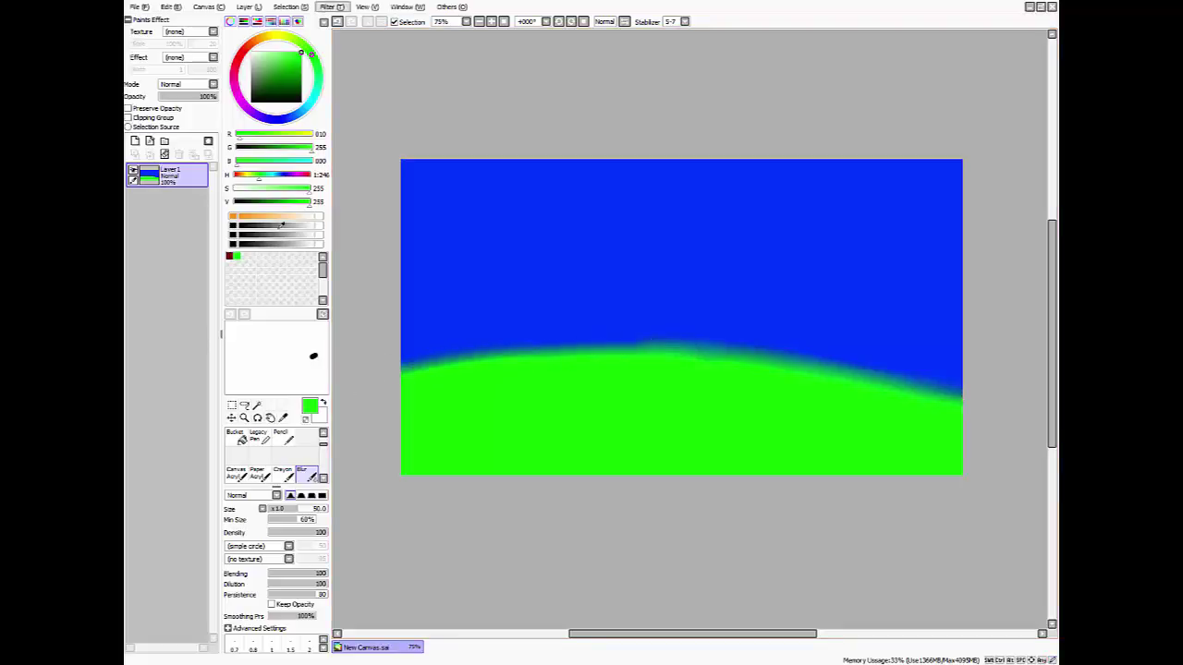
# - Add a new layer and outline a small square block with a question mark inside in black Pencil in the upper sky
pyautogui.click(275, 35)
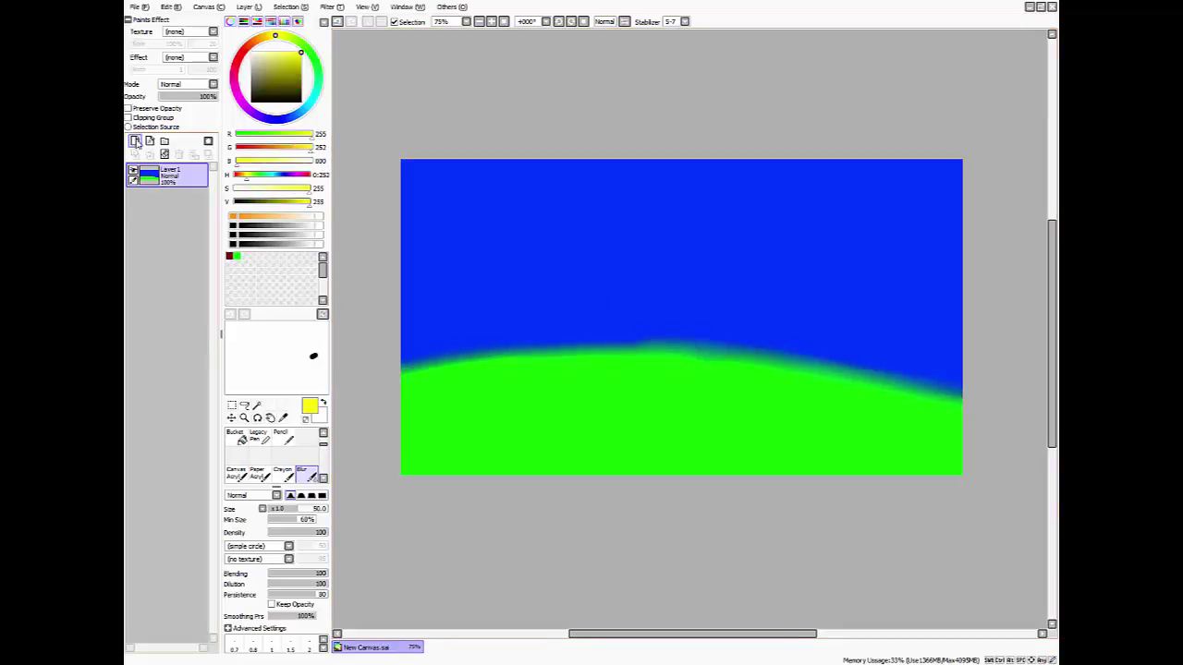
pyautogui.click(135, 142)
pyautogui.click(301, 101)
pyautogui.scroll(1, 284, 462)
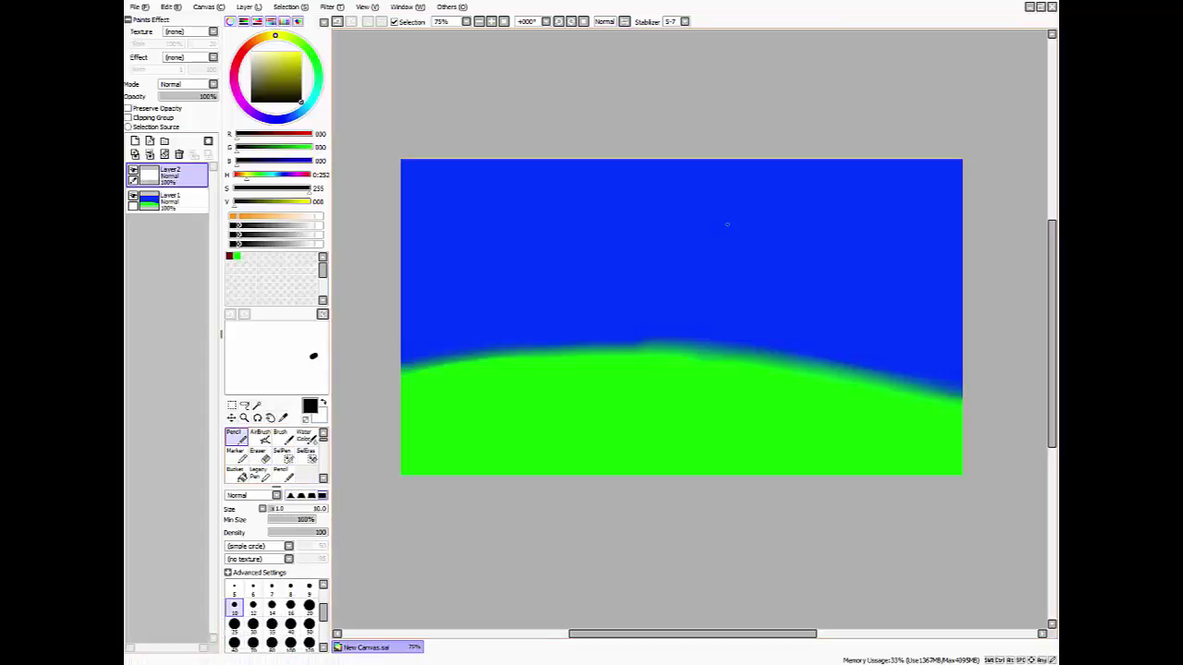
pyautogui.moveTo(727, 218)
pyautogui.mouseDown()
pyautogui.moveTo(731, 256)
pyautogui.moveTo(770, 251)
pyautogui.moveTo(769, 213)
pyautogui.mouseUp()
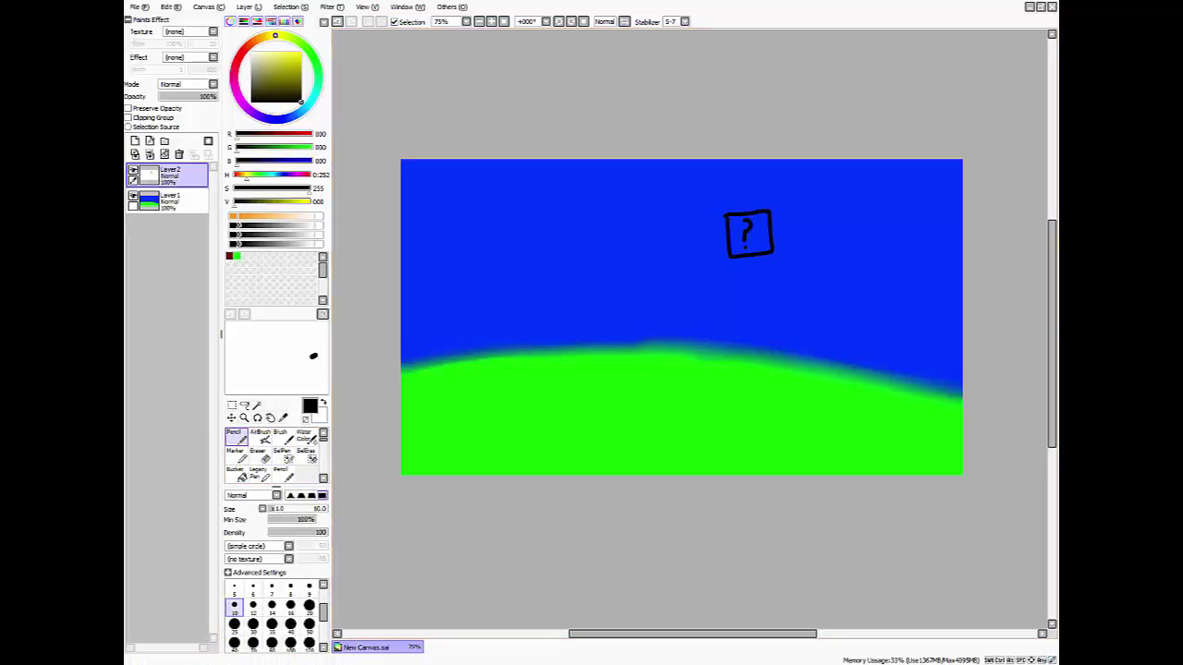
# - Fill the question mark block with bright yellow
pyautogui.click(300, 52)
pyautogui.click(235, 472)
pyautogui.click(765, 242)
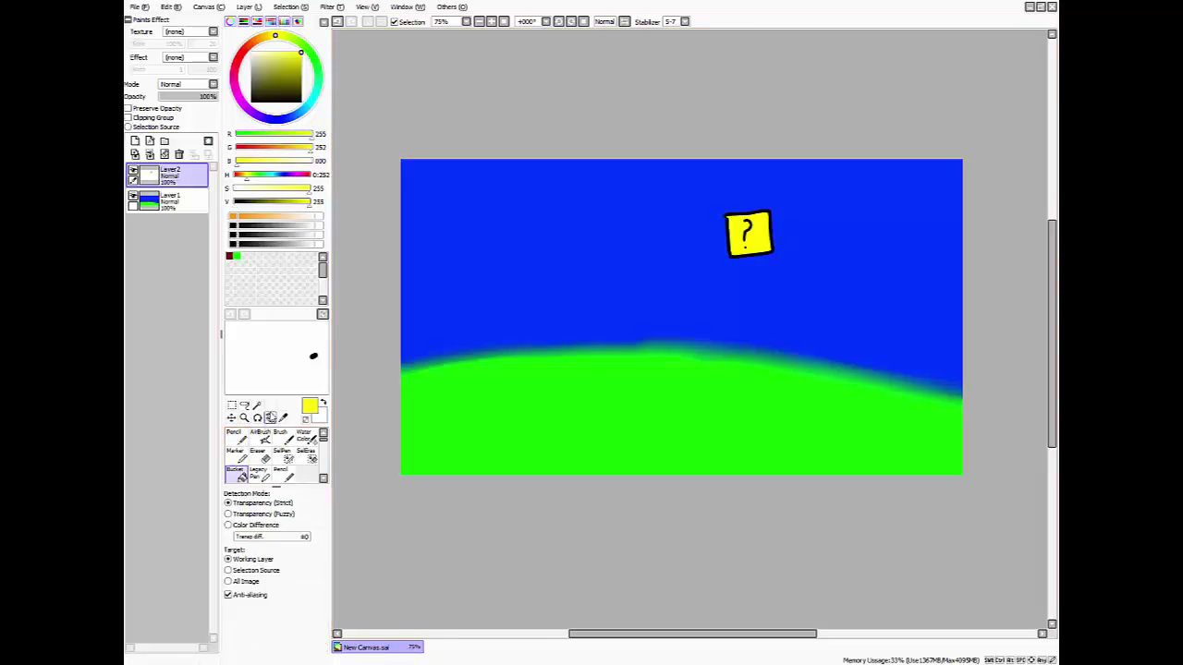
# - Draw a black-outlined brick block with a 3-by-3 grid left of the question block and fill its cells dark red
pyautogui.moveTo(298, 83); pyautogui.dragTo(385, 135)
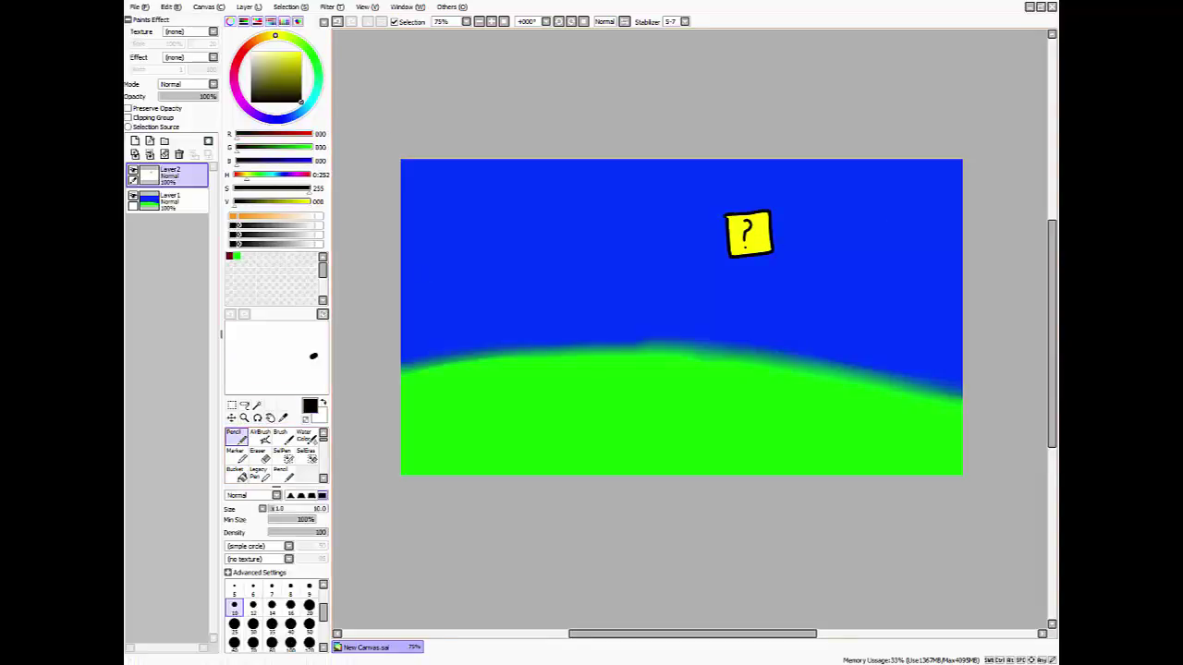
pyautogui.moveTo(728, 215)
pyautogui.mouseDown()
pyautogui.moveTo(683, 216)
pyautogui.moveTo(690, 260)
pyautogui.moveTo(726, 257)
pyautogui.moveTo(684, 241)
pyautogui.moveTo(726, 230)
pyautogui.mouseUp()
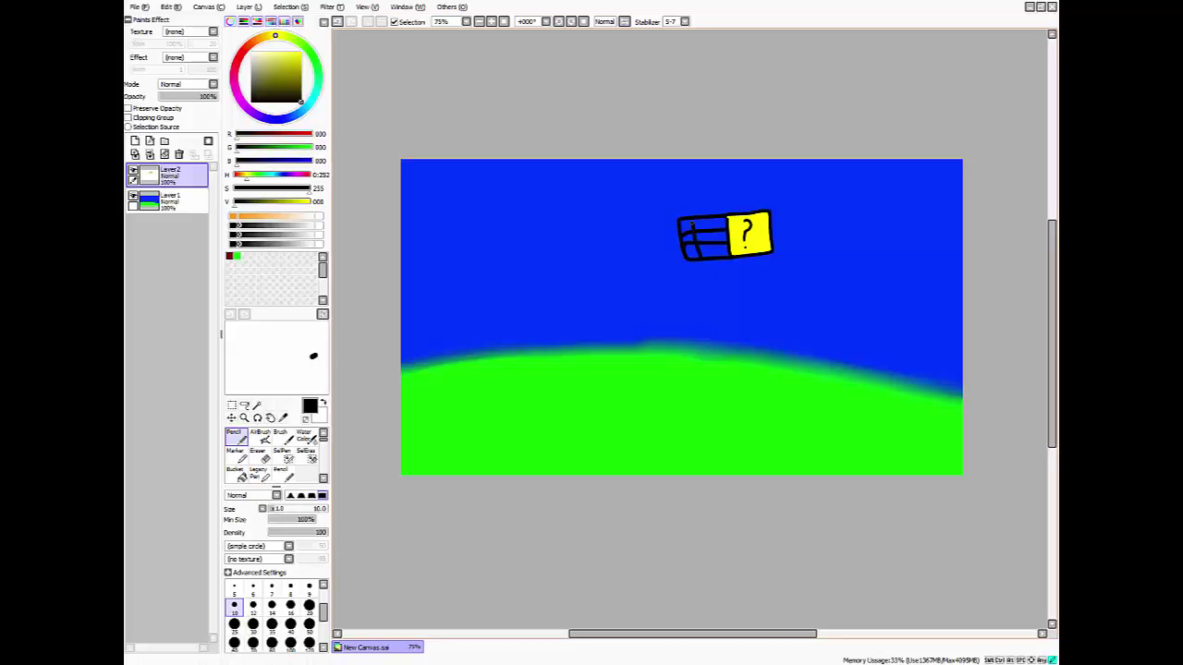
pyautogui.click(244, 48)
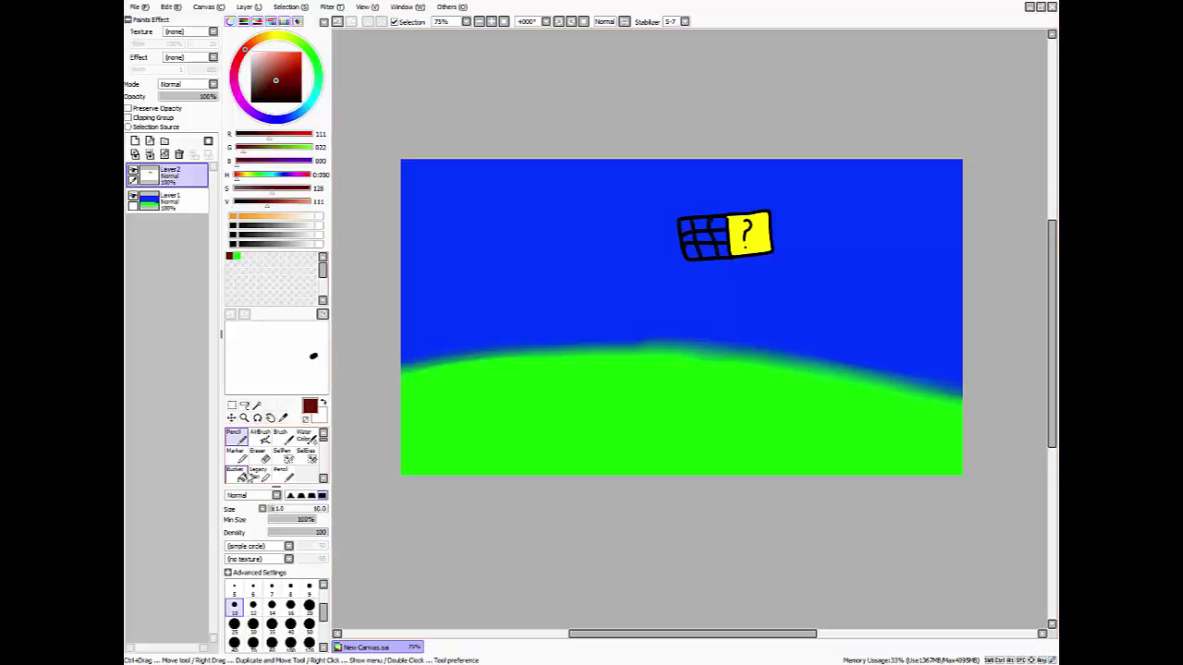
pyautogui.click(268, 87)
pyautogui.click(272, 82)
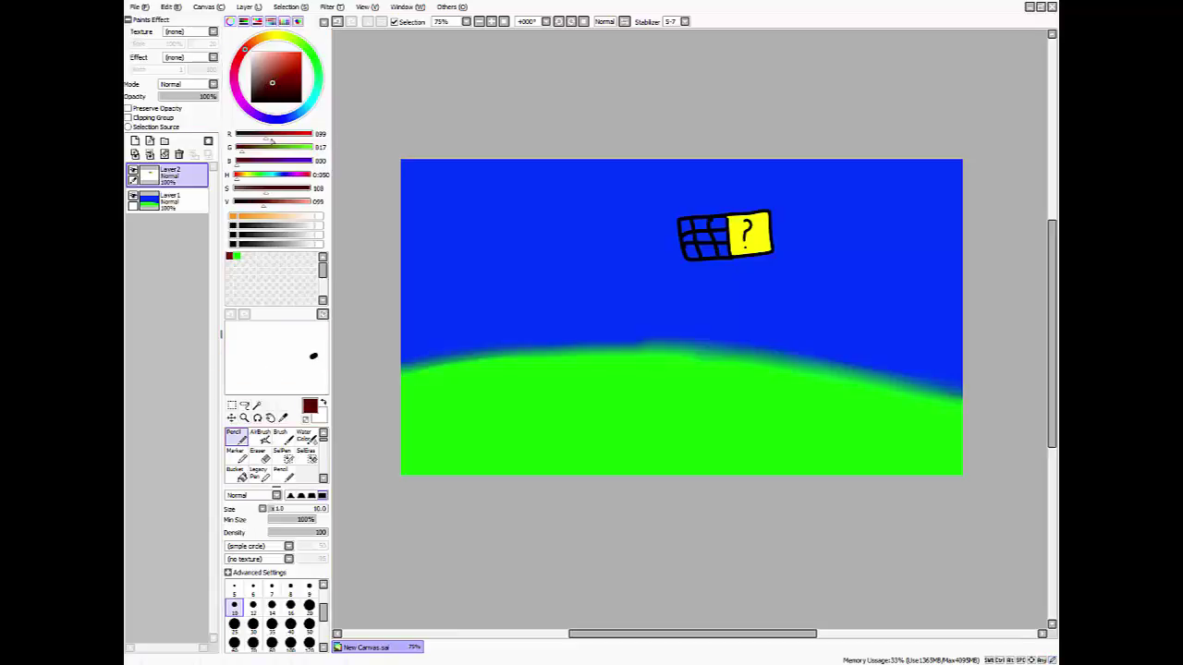
pyautogui.click(242, 473)
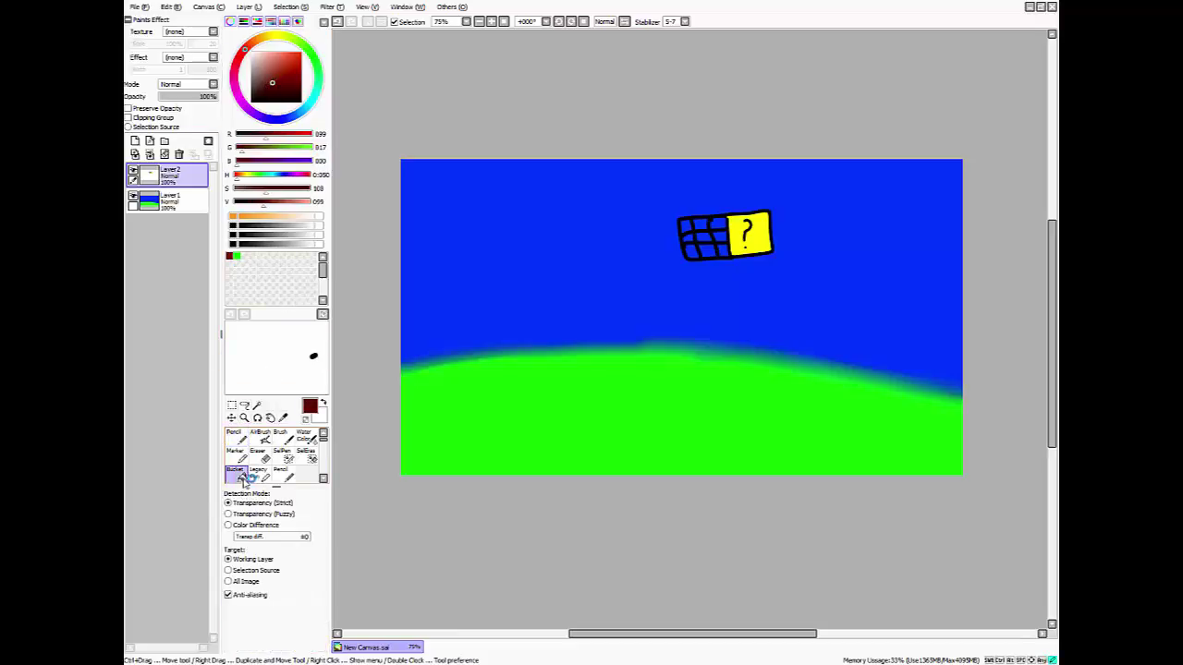
pyautogui.click(707, 237)
pyautogui.click(723, 237)
pyautogui.click(721, 251)
pyautogui.click(705, 250)
# - Draw a black oval coin with a short vertical mark to the lower right of the blocks and fill it yellow
pyautogui.click(237, 437)
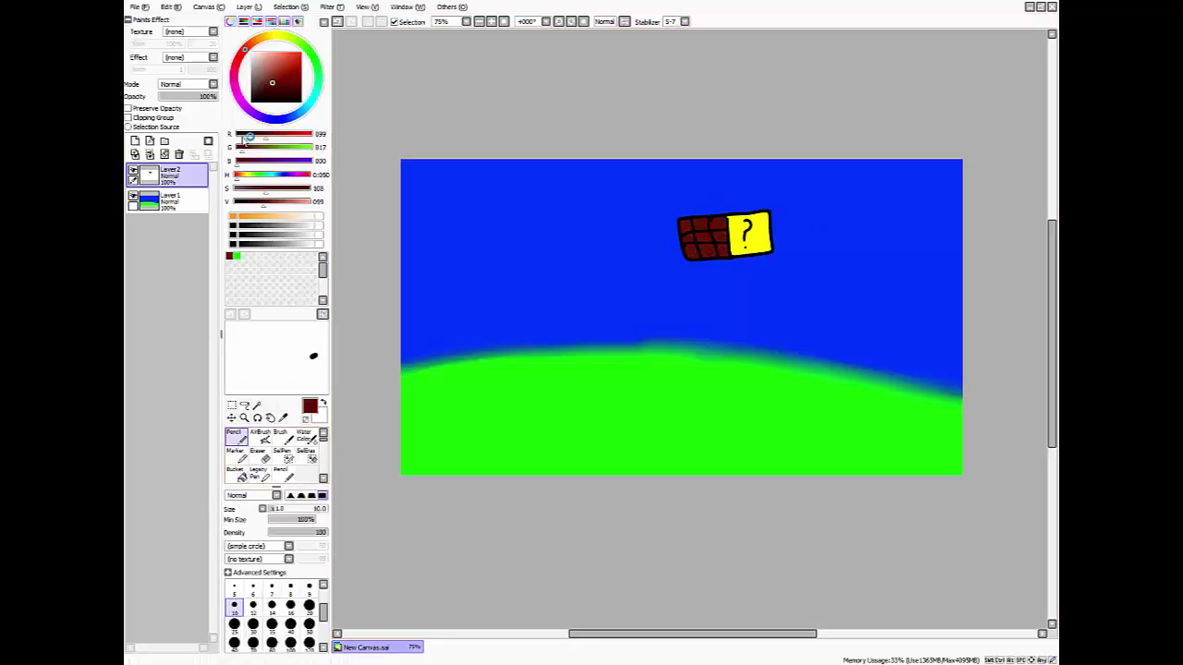
pyautogui.click(300, 102)
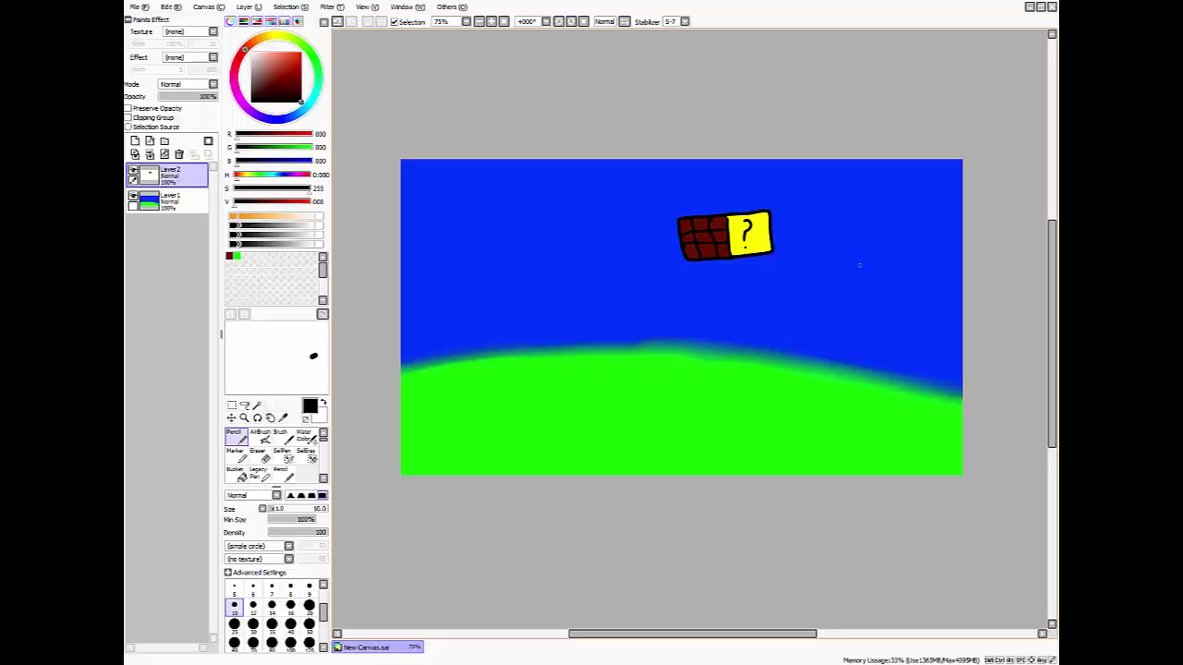
pyautogui.moveTo(869, 272)
pyautogui.mouseDown()
pyautogui.moveTo(841, 288)
pyautogui.moveTo(855, 308)
pyautogui.moveTo(865, 274)
pyautogui.mouseUp()
pyautogui.click(269, 47)
pyautogui.click(242, 473)
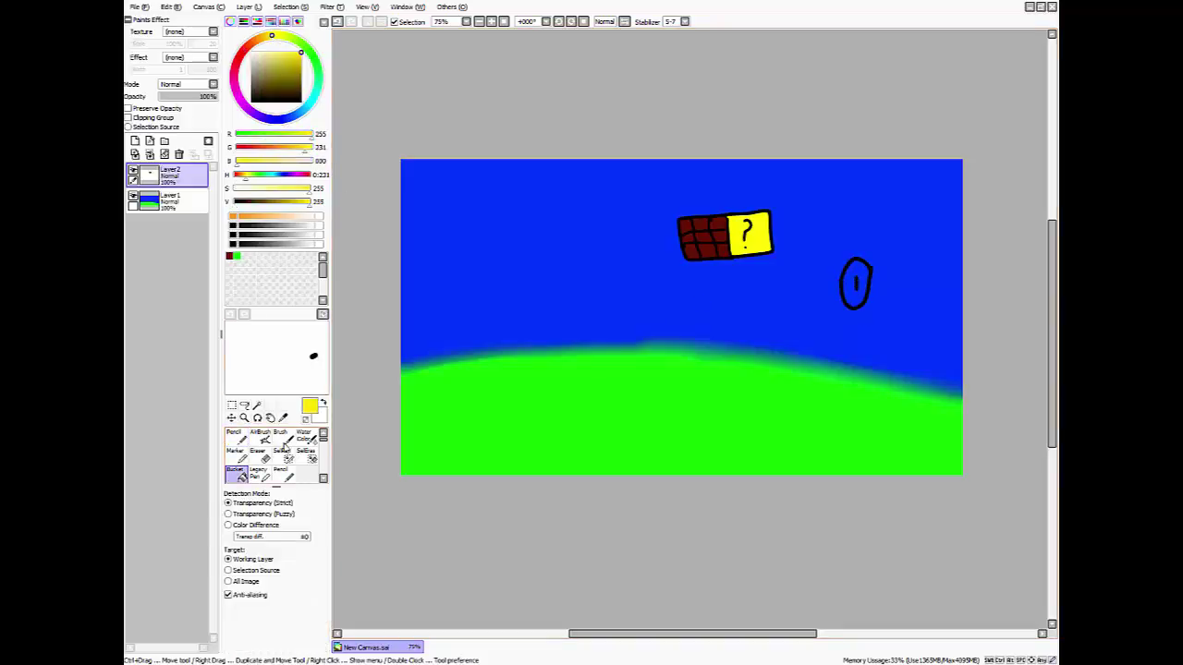
pyautogui.click(855, 286)
# - Draw a second black-outlined brick block with a 3-by-3 grid right of the question block
pyautogui.click(234, 435)
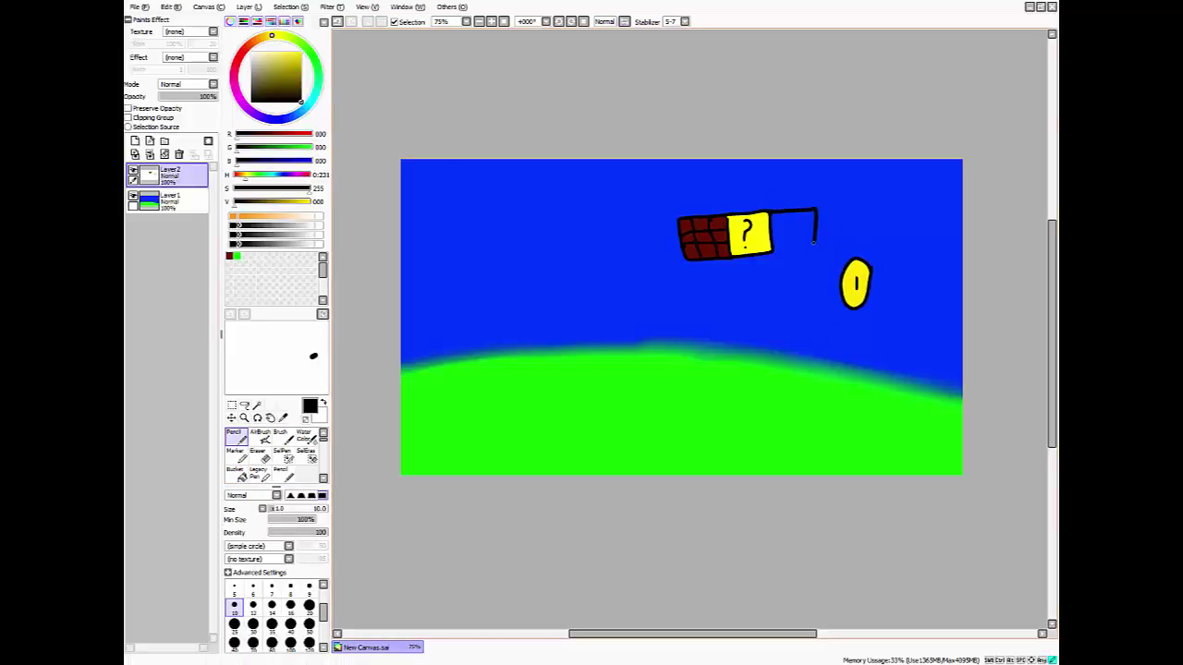
pyautogui.moveTo(785, 248); pyautogui.dragTo(769, 249)
pyautogui.moveTo(800, 214); pyautogui.dragTo(799, 247)
pyautogui.hotkey('ctrl', 'z')
pyautogui.hotkey('alt', 'Tab')
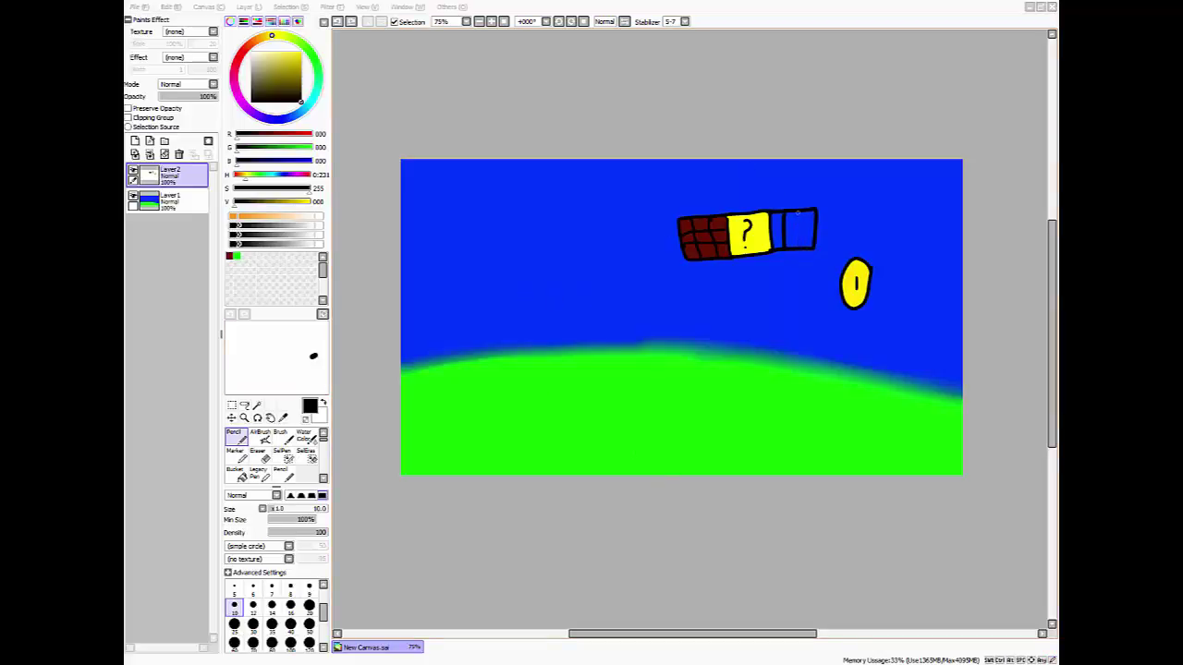
pyautogui.moveTo(798, 209)
pyautogui.mouseDown()
pyautogui.moveTo(802, 247)
pyautogui.moveTo(781, 224)
pyautogui.mouseUp()
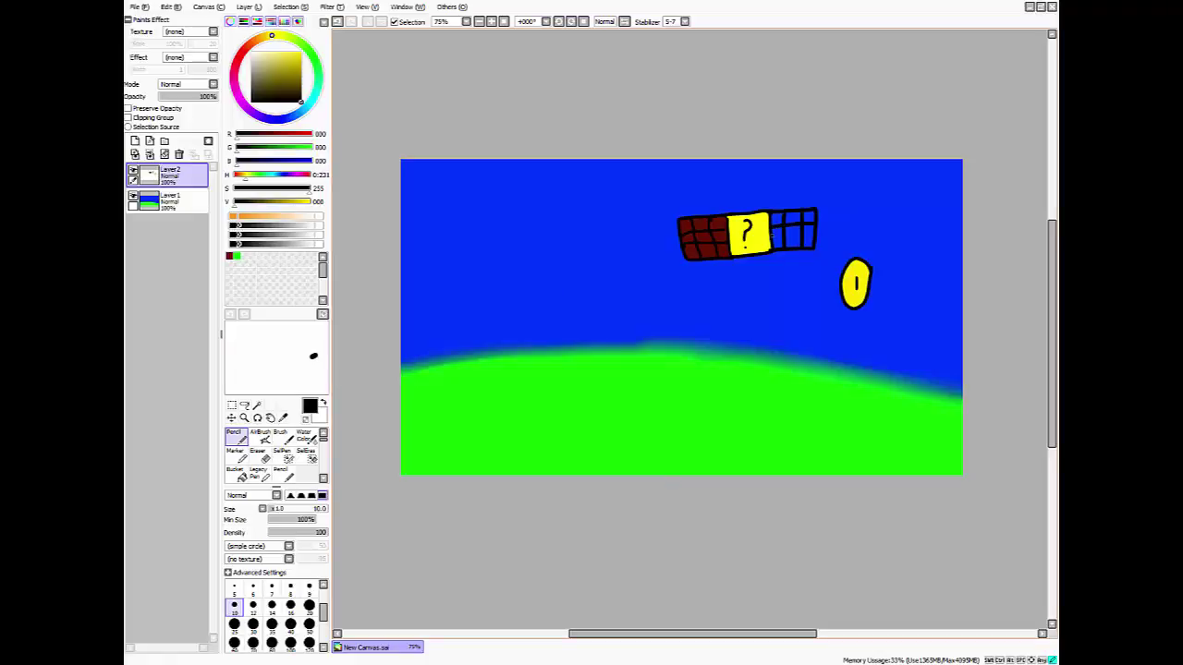
# - Sample the dark red of the existing brick block and fill the cells of the second brick block with it
pyautogui.click(230, 256)
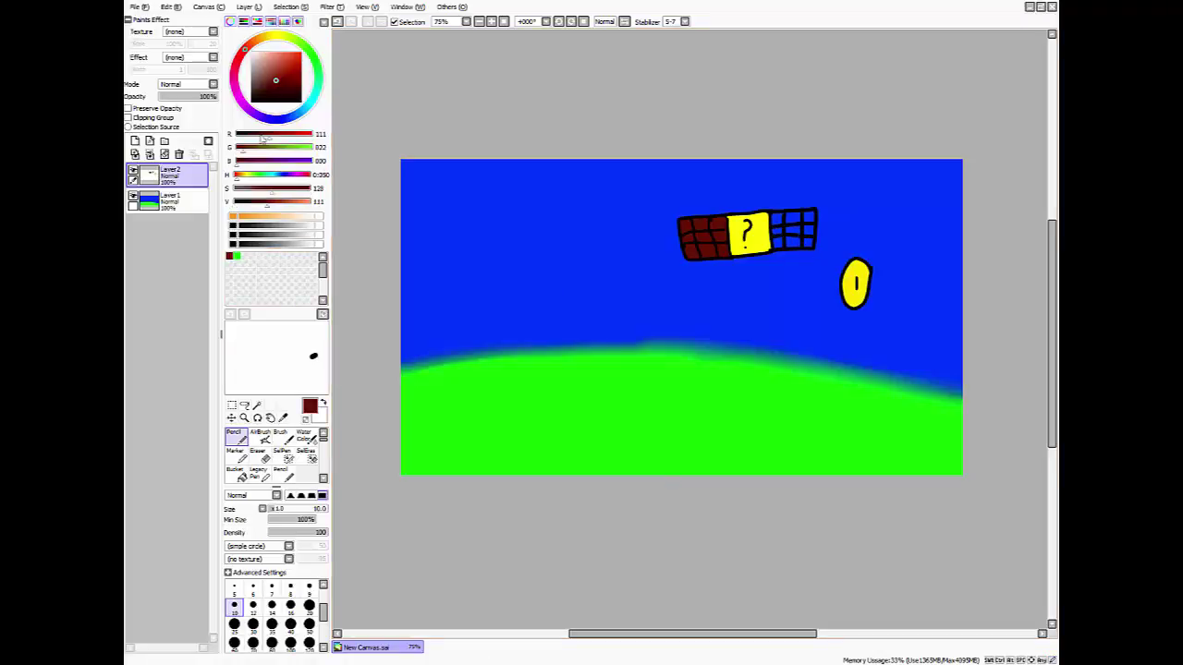
pyautogui.click(283, 418)
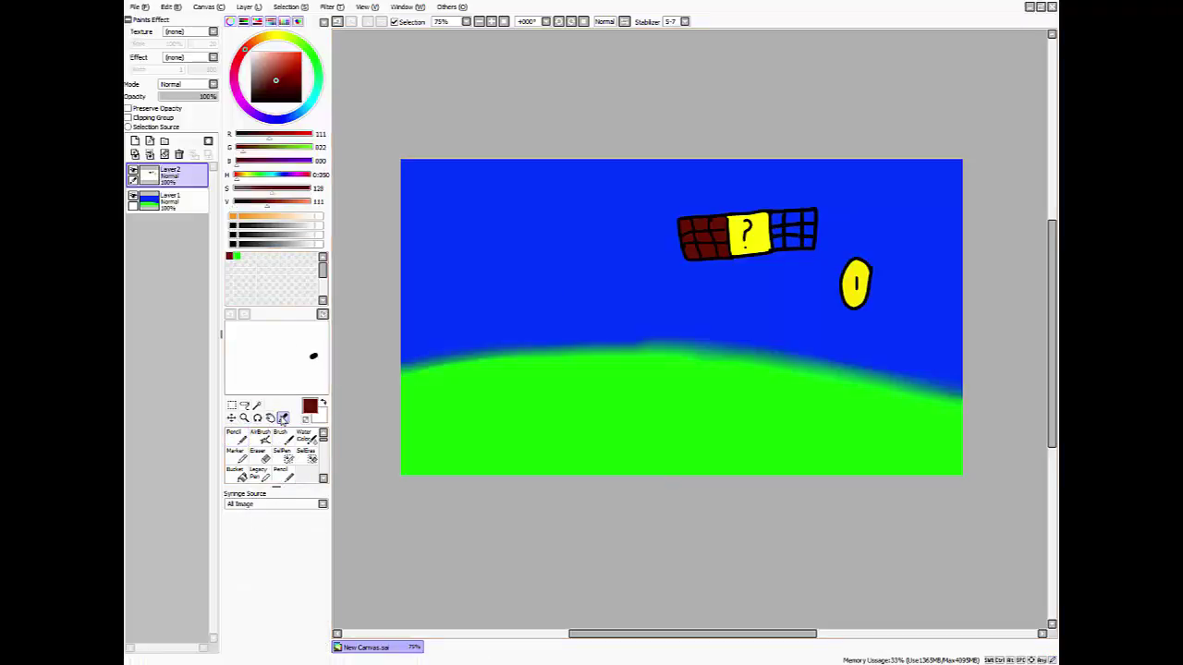
pyautogui.click(702, 236)
pyautogui.click(241, 474)
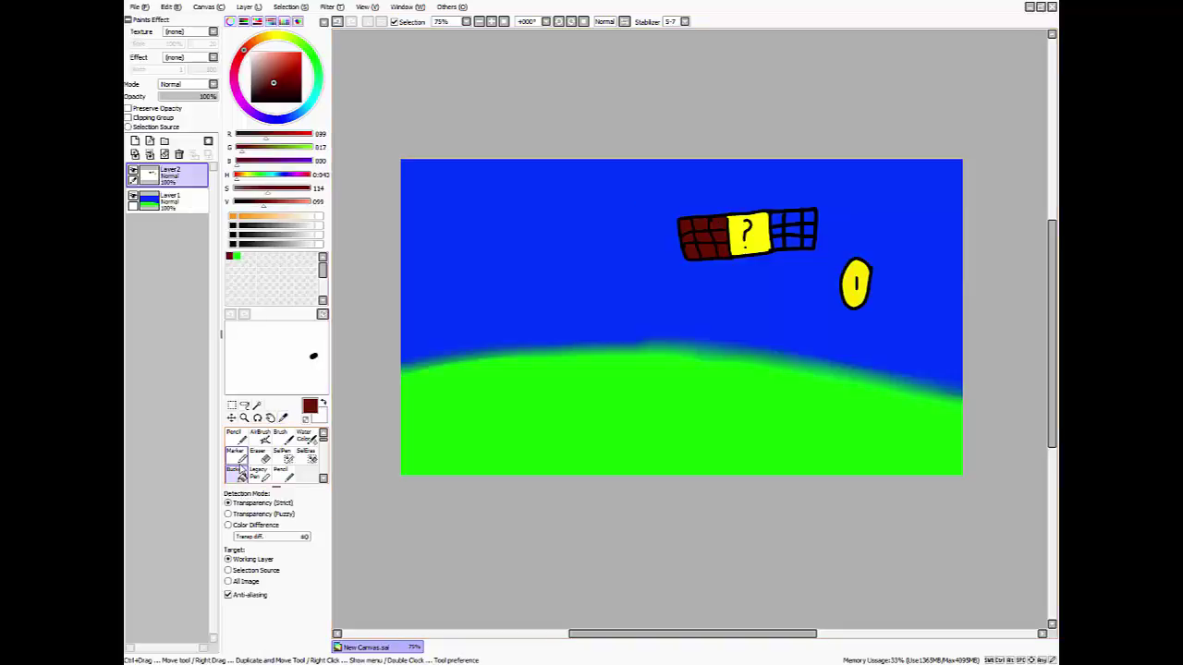
pyautogui.click(794, 220)
pyautogui.click(809, 219)
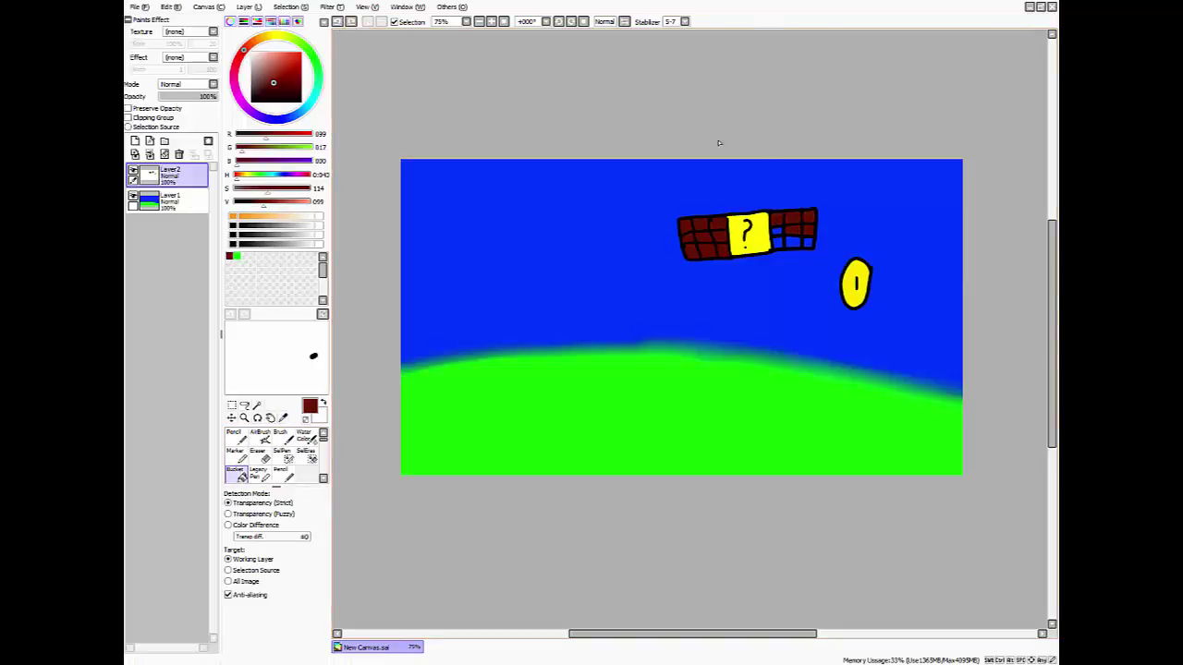
pyautogui.click(777, 238)
# - Save the current dark red brick colour in the first empty swatch slot
pyautogui.click(234, 435)
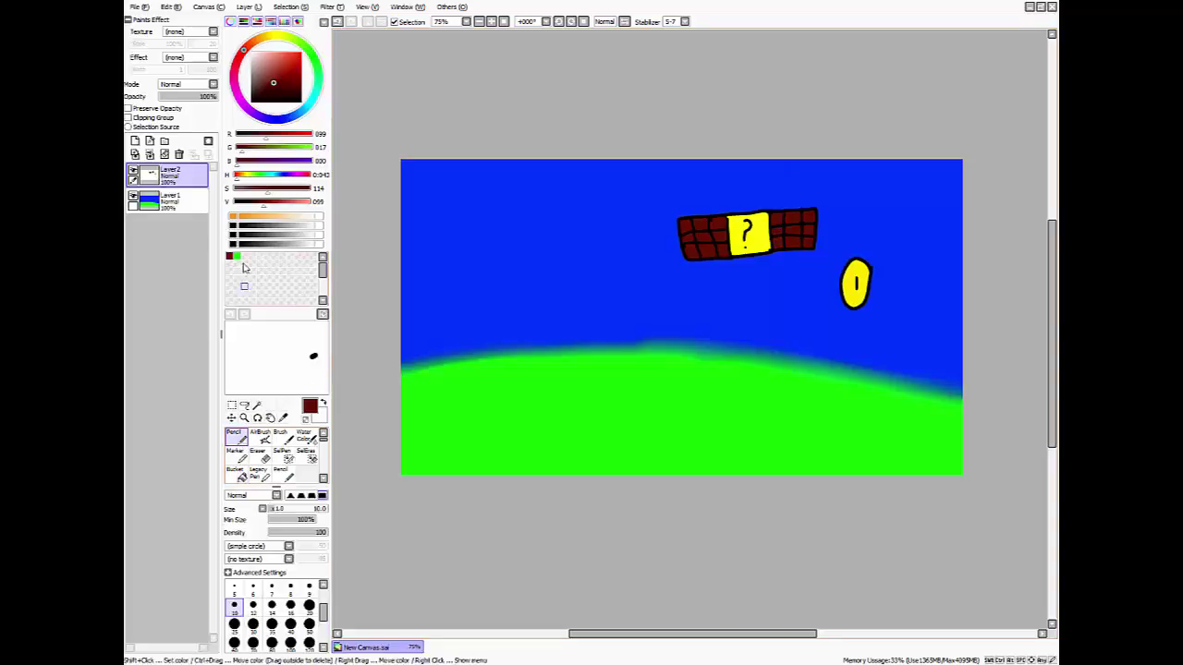
pyautogui.rightClick(245, 257)
pyautogui.click(258, 280)
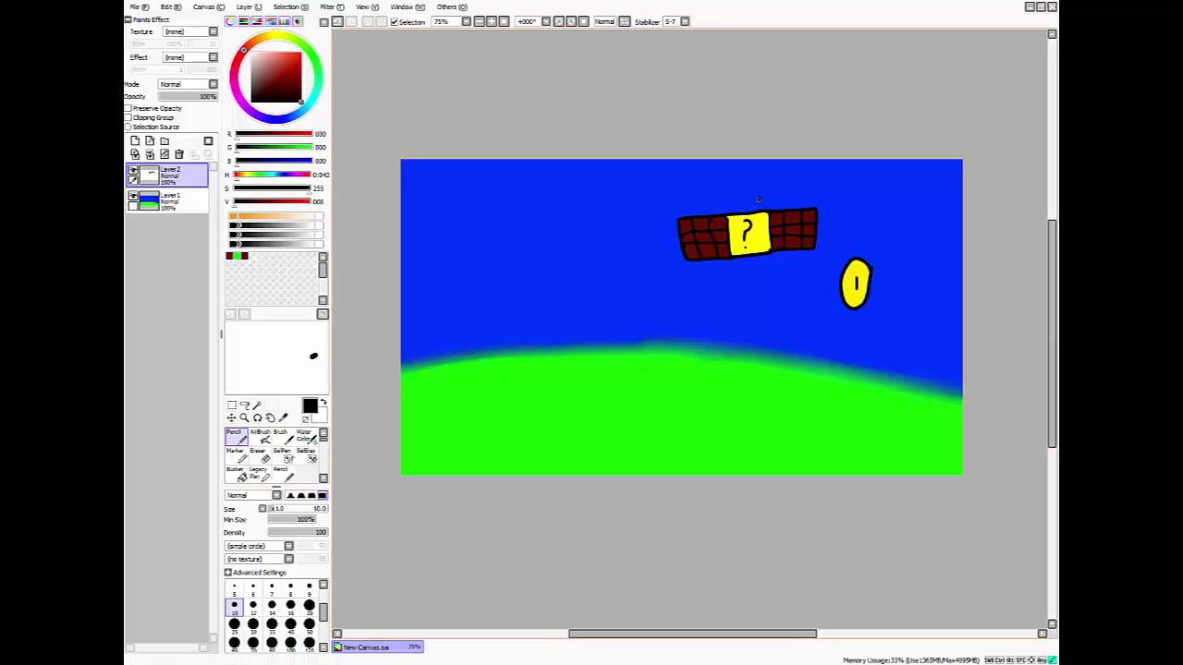
# - Draw a small black mushroom outline with two eyes above the question block and colour the eyes white
pyautogui.moveTo(739, 203)
pyautogui.mouseDown()
pyautogui.moveTo(725, 198)
pyautogui.moveTo(766, 201)
pyautogui.mouseUp()
pyautogui.moveTo(732, 191); pyautogui.dragTo(756, 183)
pyautogui.click(251, 53)
pyautogui.click(236, 474)
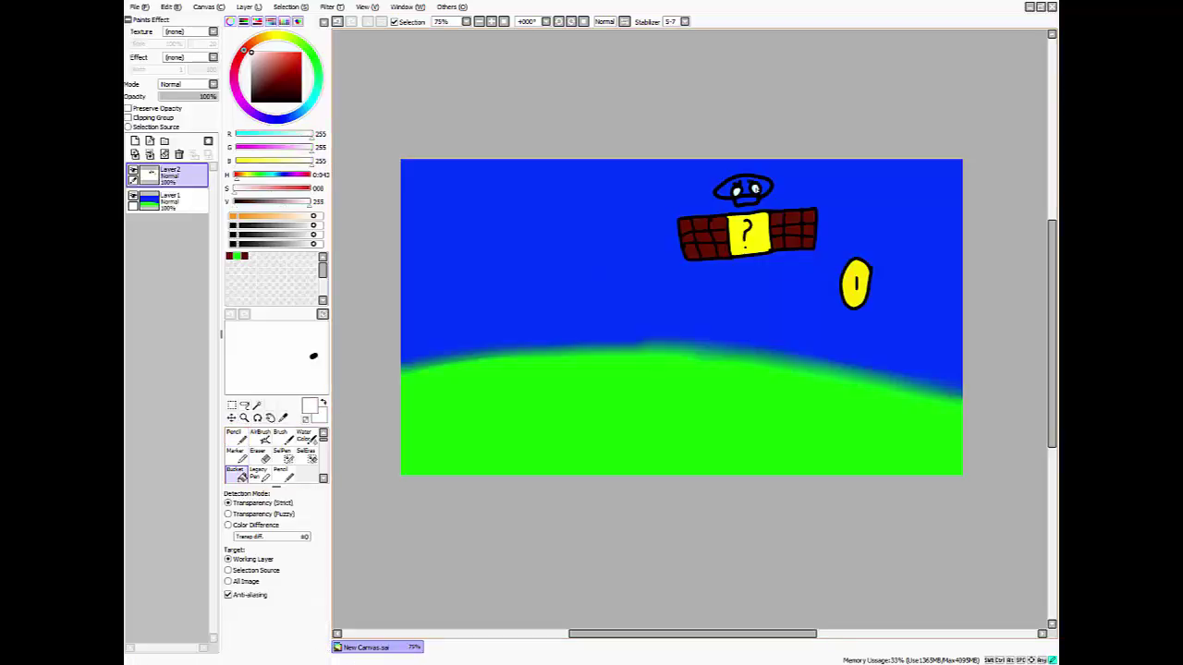
# - Fill the mushroom's cap with red and its stem with light peach
pyautogui.click(298, 55)
pyautogui.click(747, 182)
pyautogui.moveTo(269, 216); pyautogui.dragTo(275, 216)
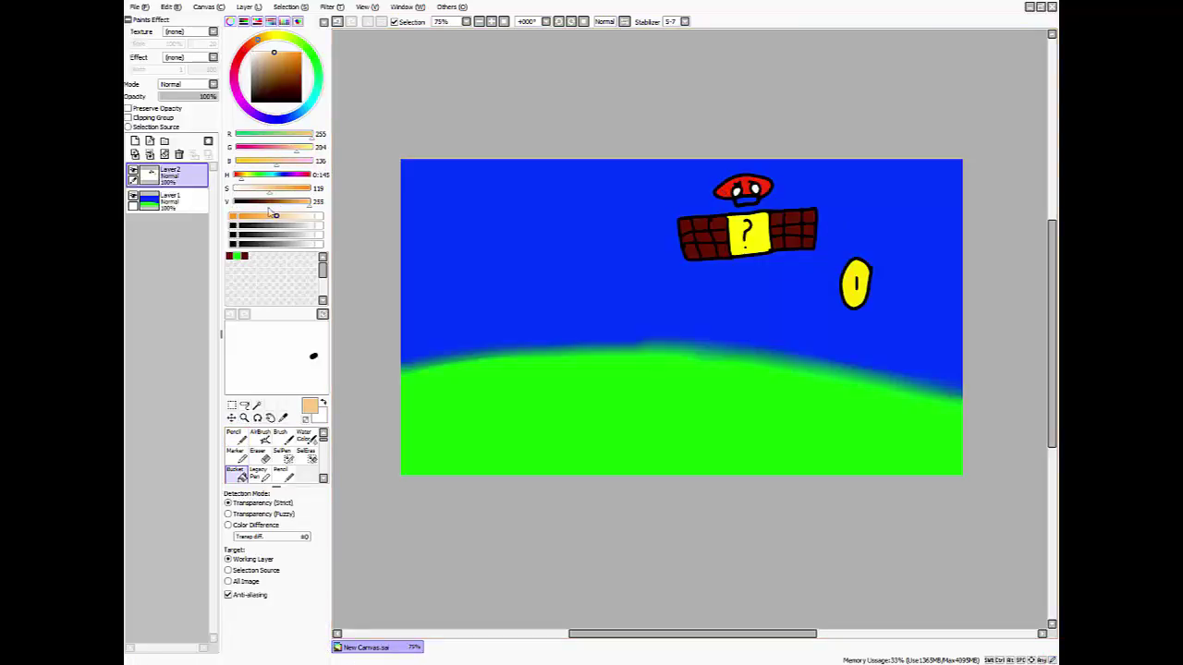
pyautogui.press('x')
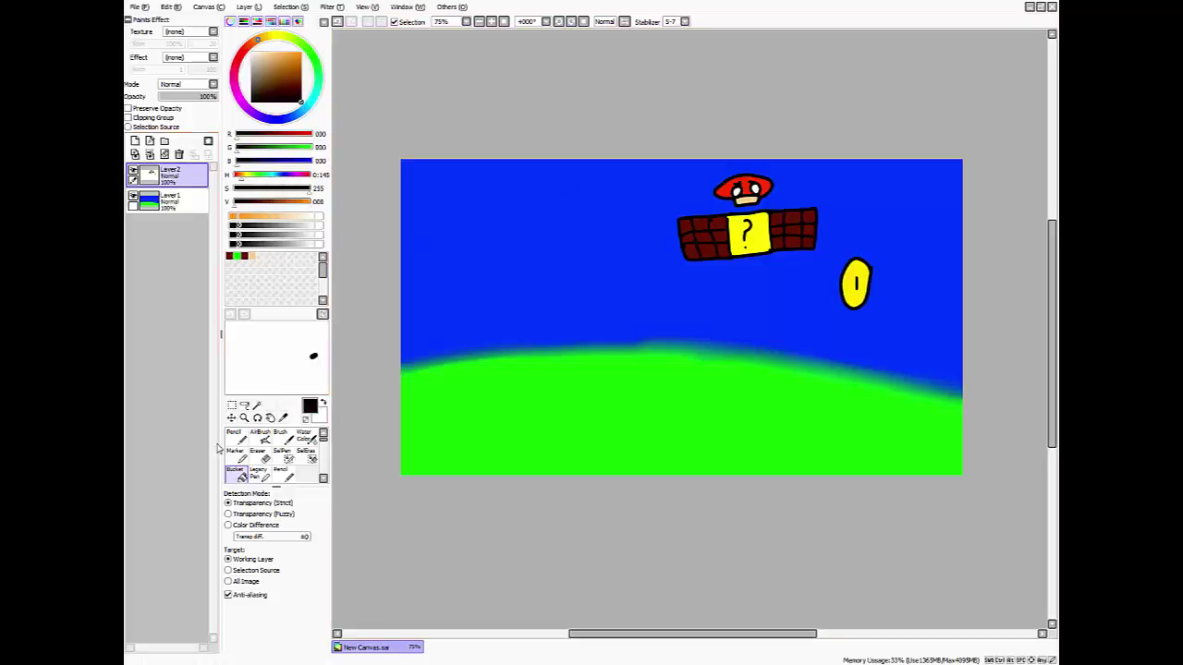
# - Draw a dome-shaped enemy with two dot eyes and two feet in black Pencil standing on top of the hill
pyautogui.click(234, 434)
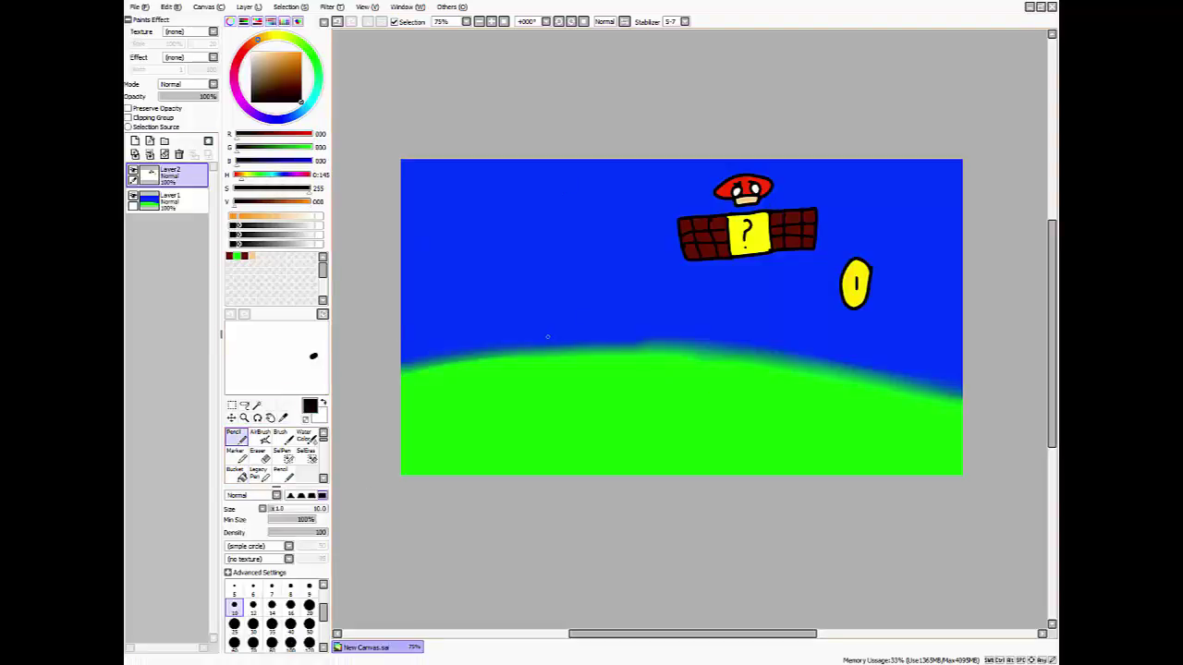
pyautogui.hotkey('ctrl', 'z')
pyautogui.moveTo(626, 338)
pyautogui.mouseDown()
pyautogui.moveTo(568, 348)
pyautogui.moveTo(579, 356)
pyautogui.moveTo(567, 317)
pyautogui.moveTo(624, 320)
pyautogui.mouseUp()
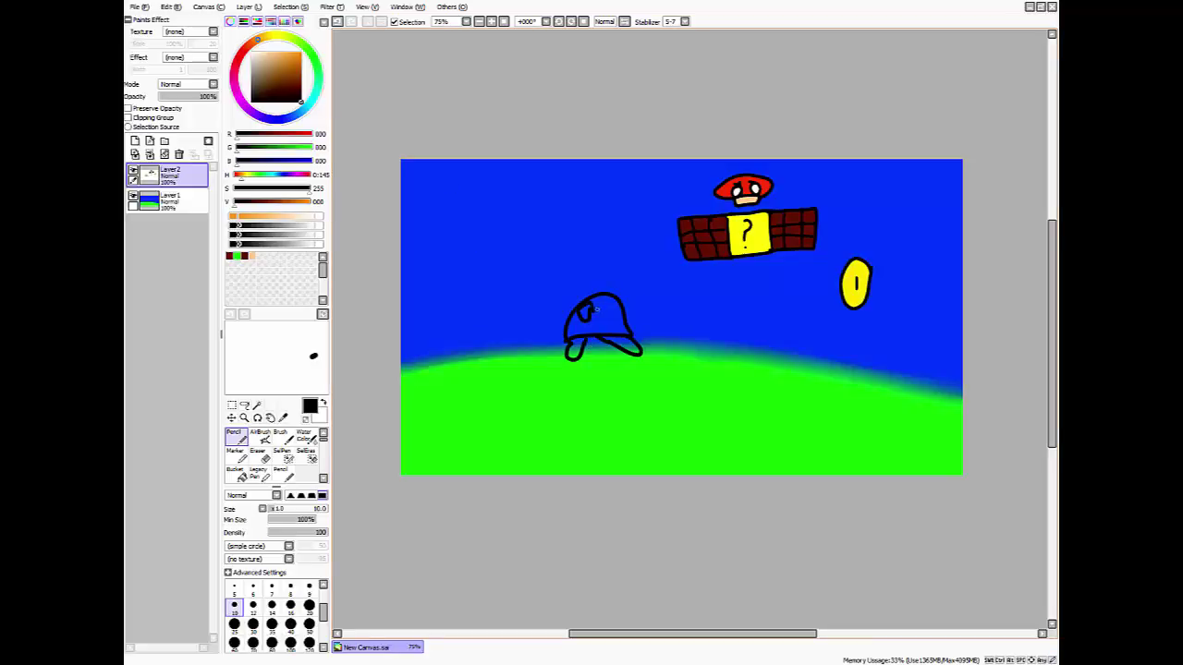
pyautogui.hotkey('ctrl', 'z')
pyautogui.click(589, 313)
# - Fill the enemy's body with very dark brown and its two feet with black
pyautogui.click(299, 92)
pyautogui.click(237, 475)
pyautogui.click(603, 323)
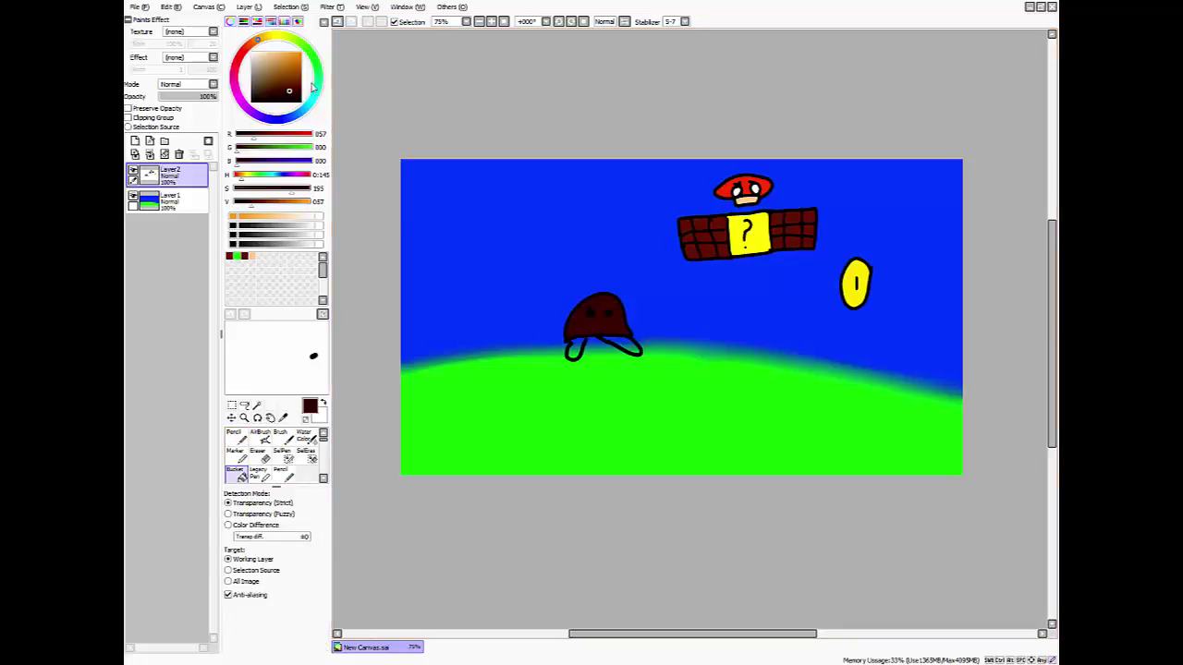
pyautogui.click(573, 350)
pyautogui.click(619, 347)
pyautogui.click(235, 435)
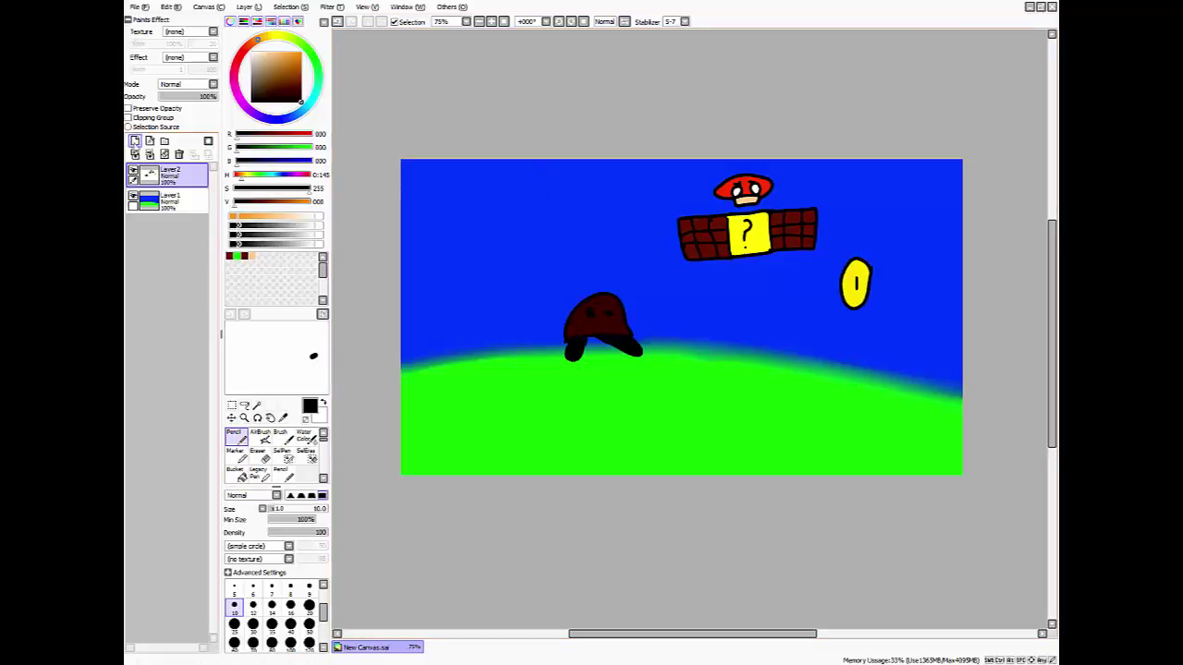
# - Add a new layer and place it between Layer2 and Layer1
pyautogui.click(135, 142)
pyautogui.moveTo(173, 175); pyautogui.dragTo(185, 207)
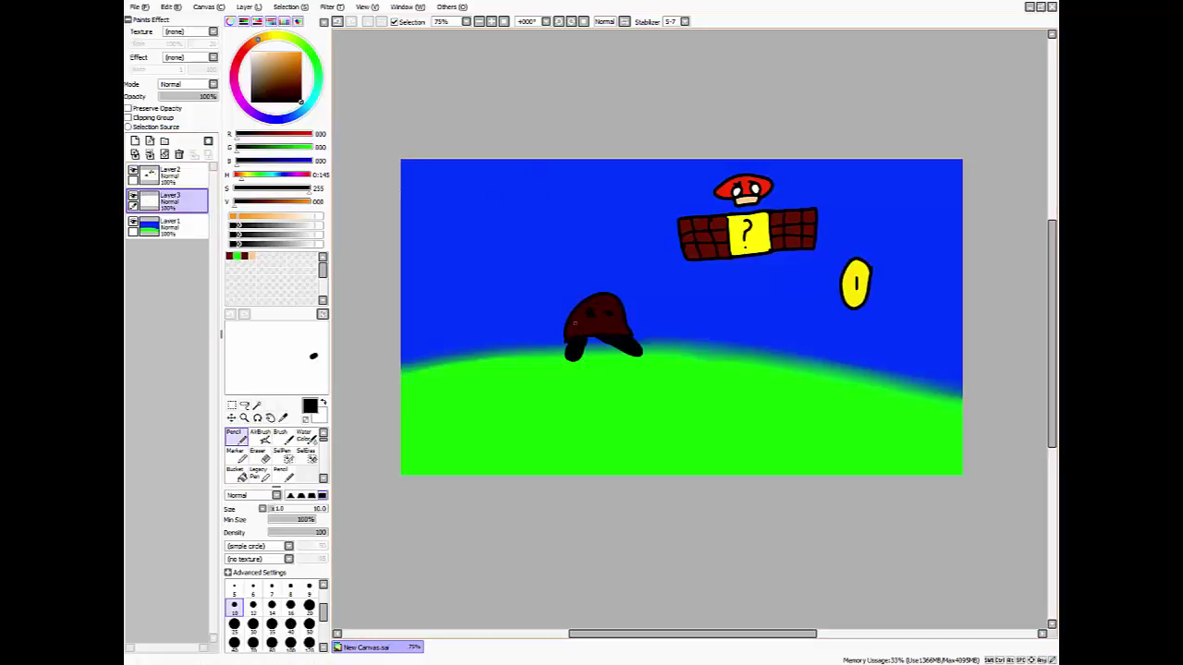
# - Hide Layer2 and draw a T-shaped black Pencil outline standing on the hill right of centre on Layer3
pyautogui.click(133, 172)
pyautogui.moveTo(704, 348)
pyautogui.mouseDown()
pyautogui.moveTo(690, 270)
pyautogui.moveTo(664, 265)
pyautogui.moveTo(701, 219)
pyautogui.moveTo(806, 230)
pyautogui.moveTo(815, 280)
pyautogui.moveTo(766, 282)
pyautogui.moveTo(757, 351)
pyautogui.moveTo(694, 355)
pyautogui.mouseUp()
pyautogui.hotkey('ctrl', 'z')
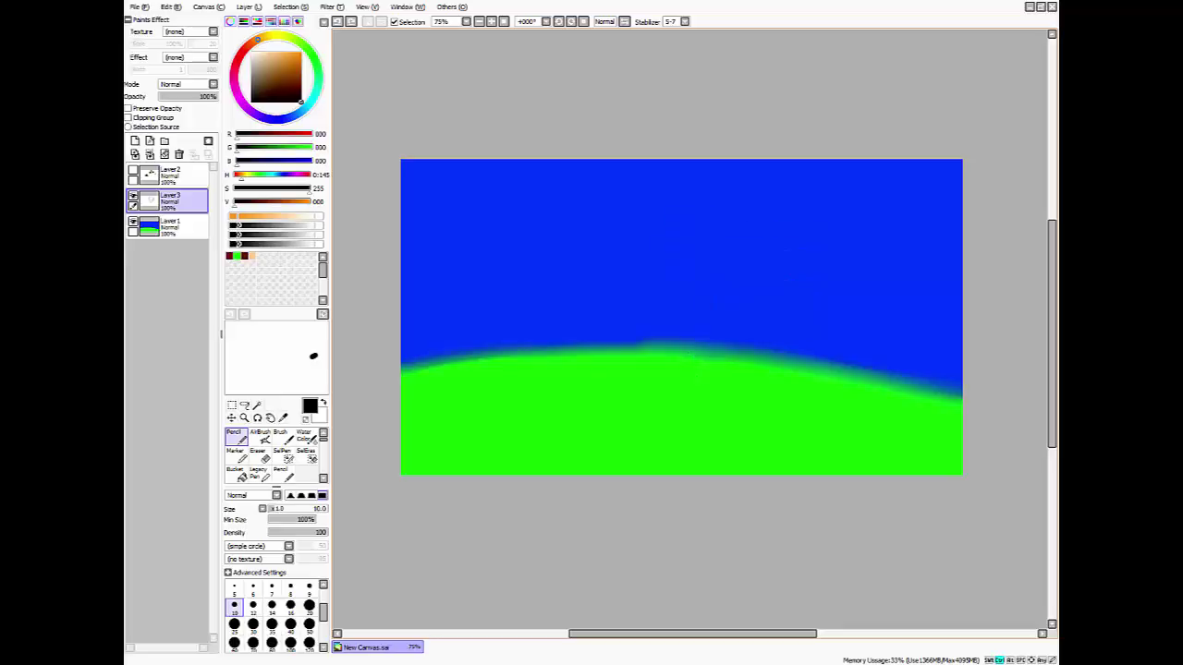
pyautogui.moveTo(812, 242)
pyautogui.mouseDown()
pyautogui.moveTo(719, 229)
pyautogui.moveTo(707, 246)
pyautogui.moveTo(729, 258)
pyautogui.moveTo(723, 352)
pyautogui.moveTo(794, 353)
pyautogui.moveTo(799, 276)
pyautogui.moveTo(832, 279)
pyautogui.mouseUp()
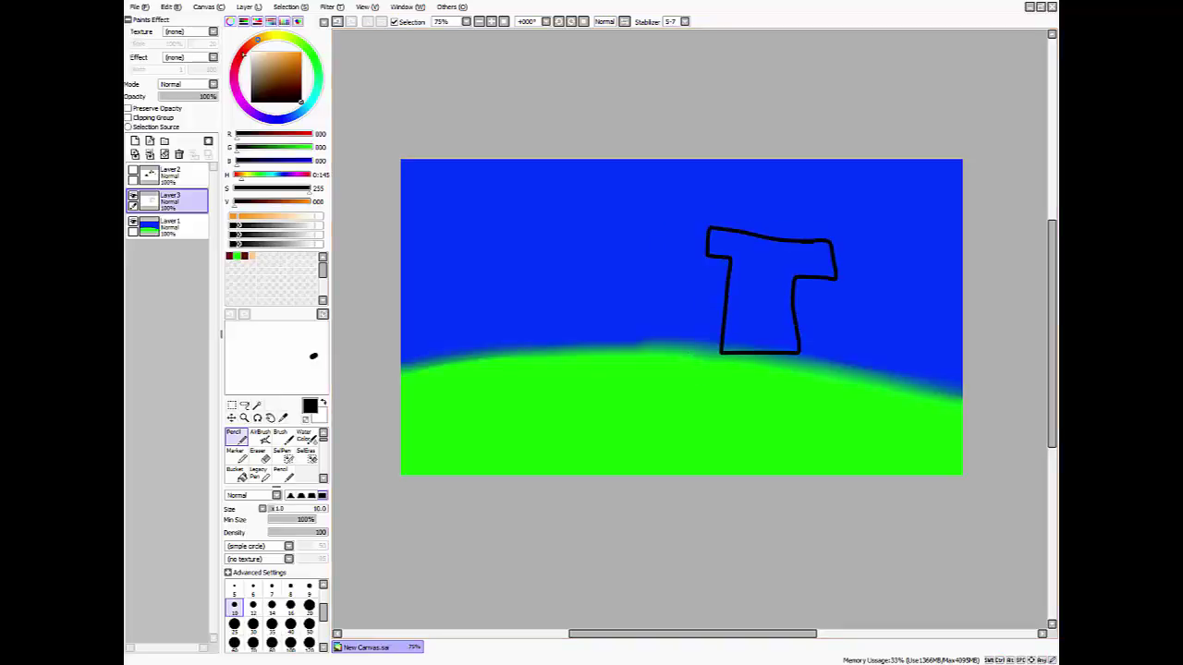
# - Fill the T-shaped outline with bright red
pyautogui.click(241, 54)
pyautogui.click(301, 53)
pyautogui.click(237, 474)
pyautogui.click(741, 312)
# - Soften all edges of the red T shape with the Blur brush until its black outline is smeared out
pyautogui.scroll(-2, 301, 451)
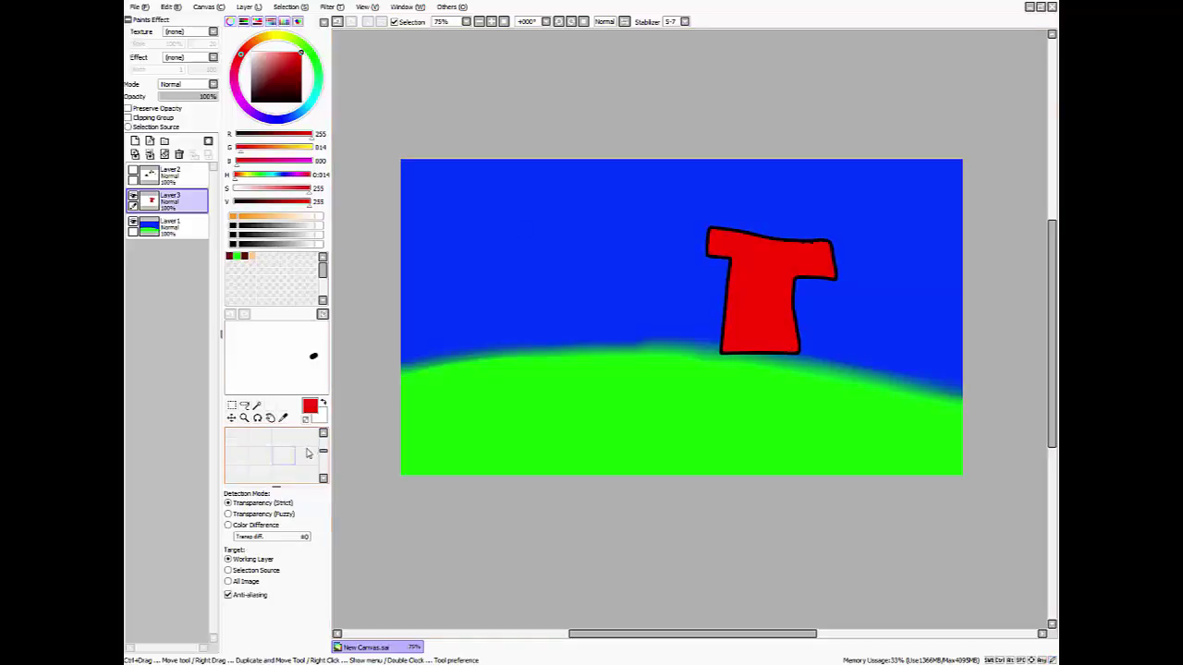
pyautogui.scroll(1, 303, 447)
pyautogui.click(305, 438)
pyautogui.moveTo(747, 224)
pyautogui.mouseDown()
pyautogui.moveTo(706, 233)
pyautogui.moveTo(705, 253)
pyautogui.moveTo(751, 255)
pyautogui.moveTo(730, 352)
pyautogui.moveTo(726, 315)
pyautogui.moveTo(742, 342)
pyautogui.moveTo(780, 347)
pyautogui.moveTo(793, 340)
pyautogui.moveTo(785, 298)
pyautogui.moveTo(800, 270)
pyautogui.moveTo(830, 275)
pyautogui.moveTo(818, 238)
pyautogui.moveTo(752, 235)
pyautogui.moveTo(823, 244)
pyautogui.moveTo(784, 241)
pyautogui.moveTo(795, 335)
pyautogui.moveTo(741, 340)
pyautogui.moveTo(805, 342)
pyautogui.moveTo(764, 345)
pyautogui.moveTo(779, 347)
pyautogui.moveTo(836, 262)
pyautogui.mouseUp()
pyautogui.click(301, 101)
pyautogui.scroll(2, 268, 448)
pyautogui.scroll(1, 265, 440)
pyautogui.click(241, 438)
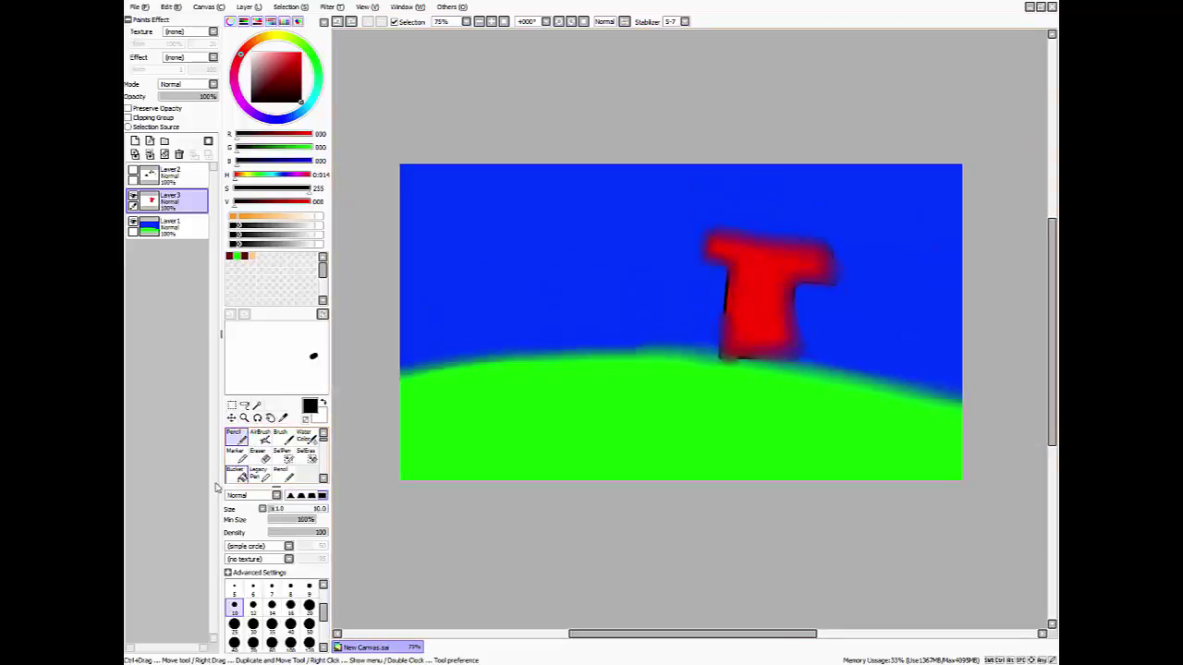
pyautogui.scroll(-3, 277, 452)
pyautogui.click(305, 474)
pyautogui.moveTo(729, 260)
pyautogui.mouseDown()
pyautogui.moveTo(728, 348)
pyautogui.moveTo(785, 349)
pyautogui.moveTo(707, 344)
pyautogui.moveTo(768, 335)
pyautogui.moveTo(794, 279)
pyautogui.moveTo(820, 278)
pyautogui.moveTo(823, 253)
pyautogui.moveTo(703, 226)
pyautogui.mouseUp()
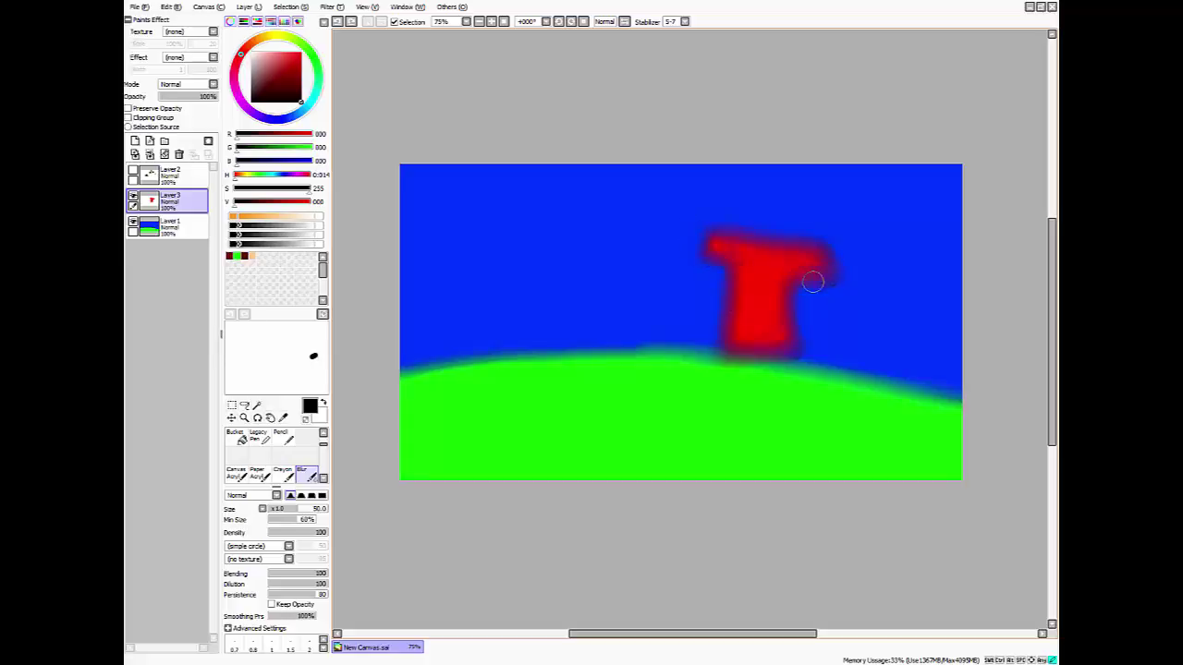
pyautogui.moveTo(812, 281)
pyautogui.mouseDown()
pyautogui.moveTo(789, 220)
pyautogui.moveTo(685, 247)
pyautogui.mouseUp()
pyautogui.moveTo(805, 356); pyautogui.dragTo(785, 360)
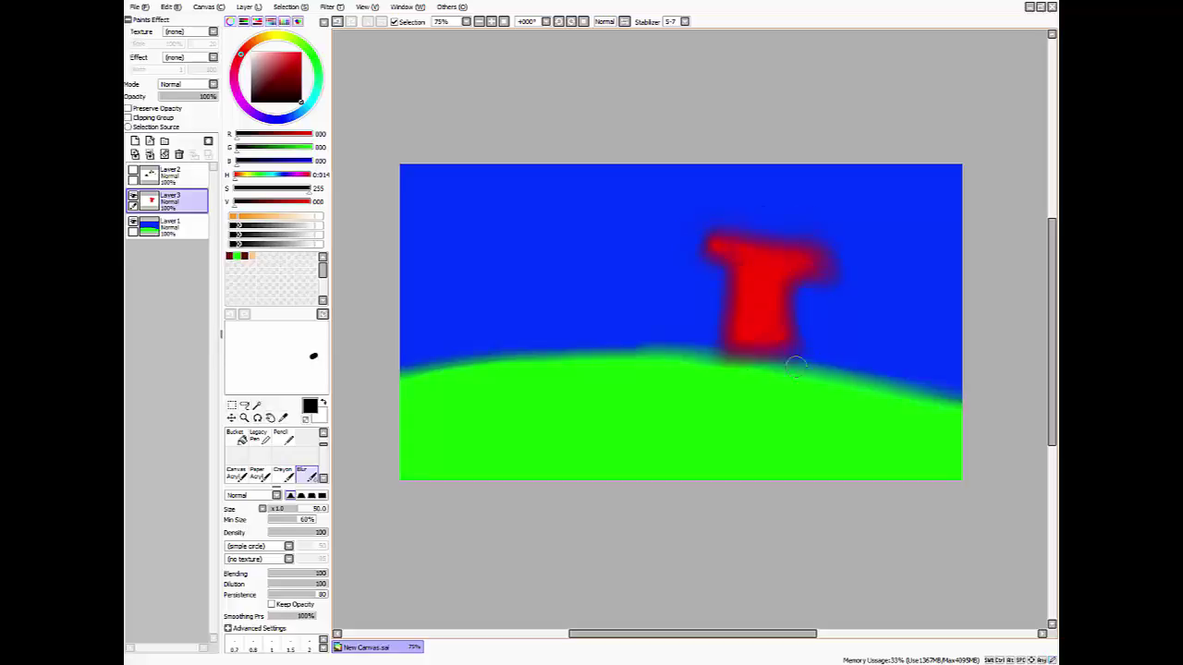
# - Draw a second T-shaped outline with a wide cap and narrow stem in black Pencil, left of the red shape
pyautogui.scroll(3, 250, 443)
pyautogui.click(237, 436)
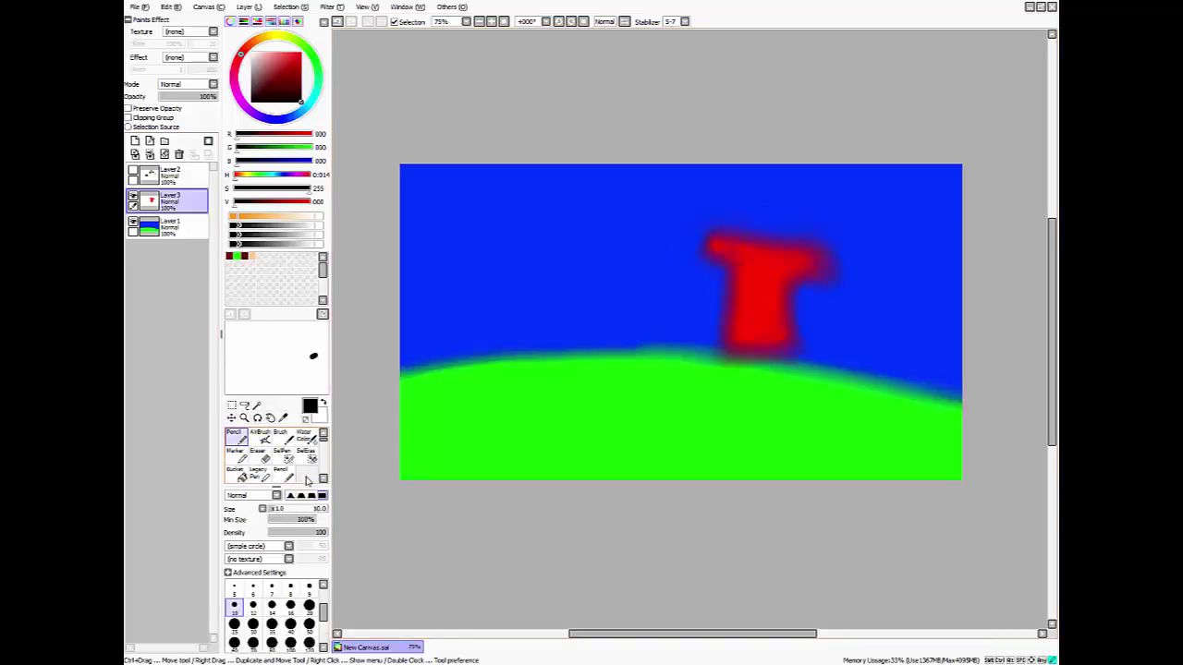
pyautogui.rightClick(234, 437)
pyautogui.click(235, 442)
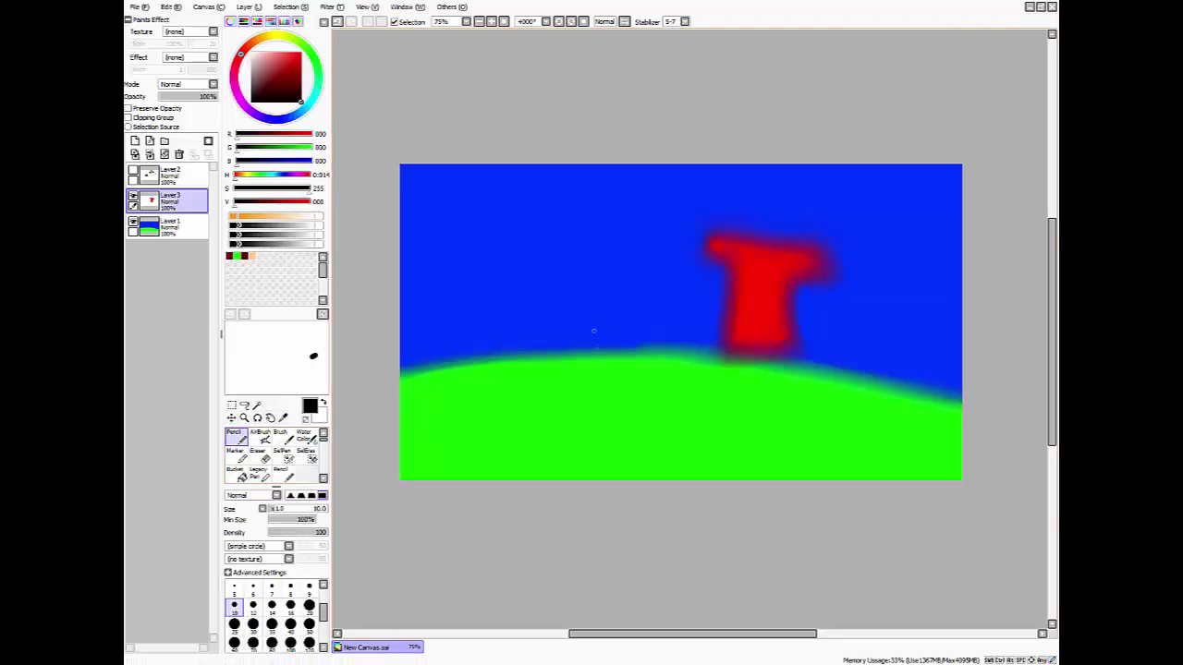
pyautogui.moveTo(595, 351)
pyautogui.mouseDown()
pyautogui.moveTo(590, 295)
pyautogui.moveTo(622, 284)
pyautogui.moveTo(621, 231)
pyautogui.moveTo(511, 235)
pyautogui.moveTo(518, 287)
pyautogui.moveTo(556, 323)
pyautogui.moveTo(572, 360)
pyautogui.mouseUp()
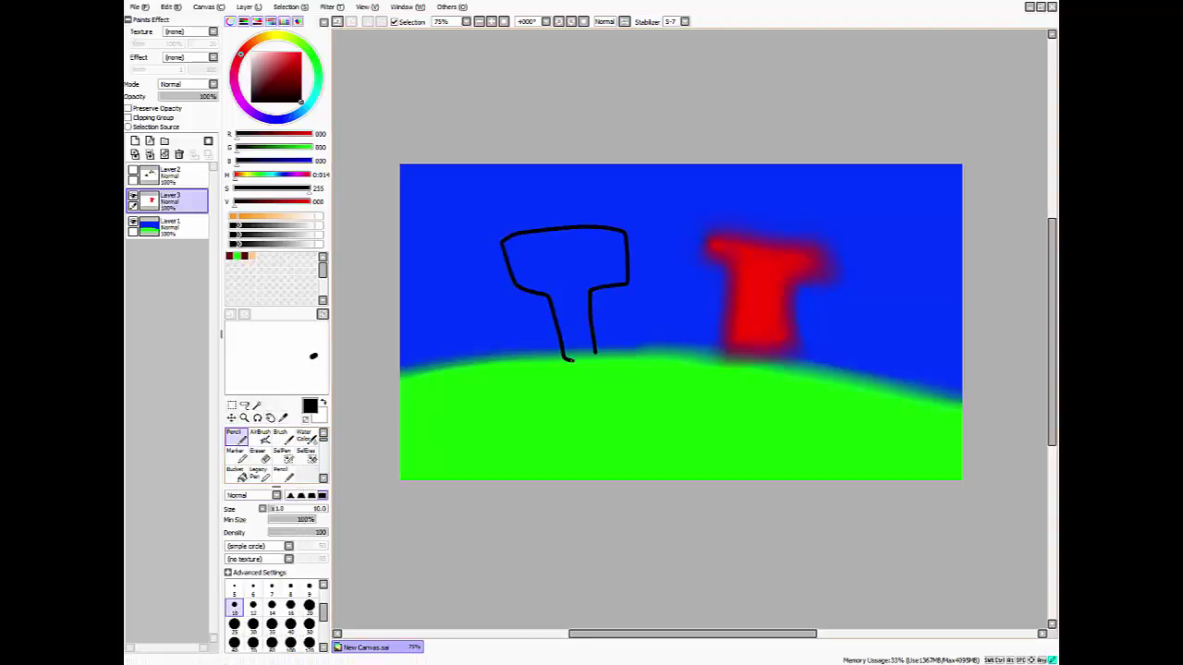
# - Fill the second T-shaped outline with bright yellow
pyautogui.click(278, 36)
pyautogui.click(300, 53)
pyautogui.click(237, 473)
pyautogui.click(565, 272)
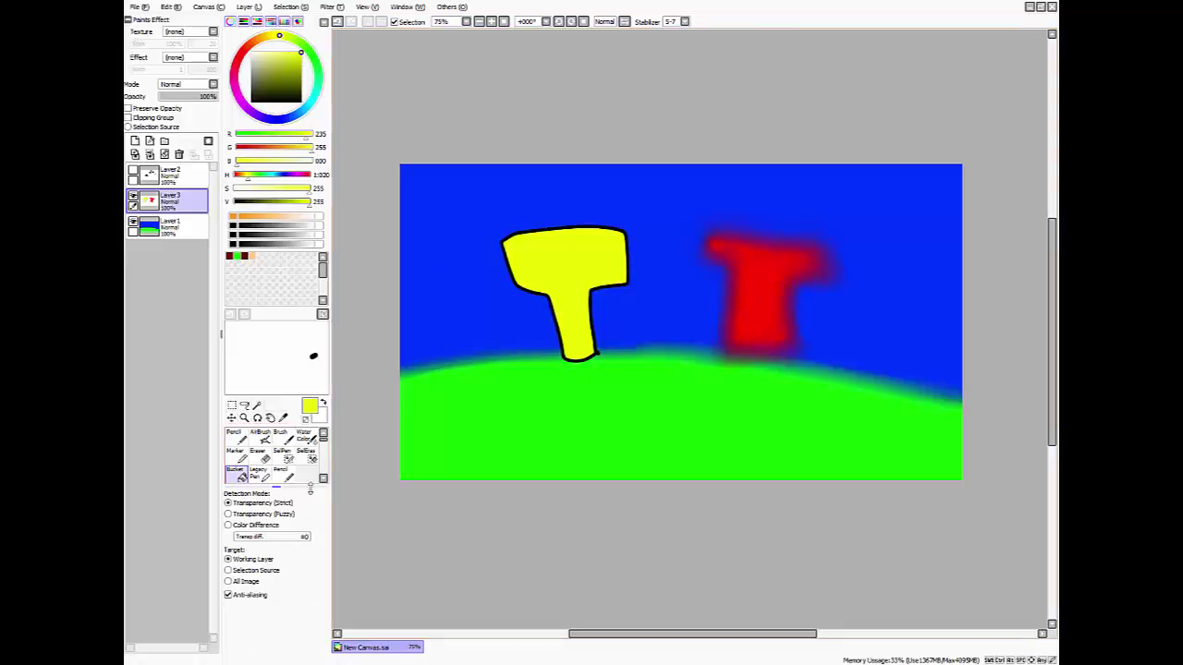
# - Soften the edges of the yellow T shape all around with the Blur brush
pyautogui.scroll(-2, 273, 453)
pyautogui.click(305, 455)
pyautogui.moveTo(553, 263)
pyautogui.mouseDown()
pyautogui.moveTo(569, 354)
pyautogui.moveTo(592, 352)
pyautogui.moveTo(592, 288)
pyautogui.moveTo(626, 275)
pyautogui.moveTo(618, 226)
pyautogui.moveTo(628, 259)
pyautogui.moveTo(617, 232)
pyautogui.moveTo(591, 227)
pyautogui.moveTo(504, 249)
pyautogui.moveTo(520, 283)
pyautogui.moveTo(551, 290)
pyautogui.moveTo(575, 347)
pyautogui.moveTo(601, 360)
pyautogui.mouseUp()
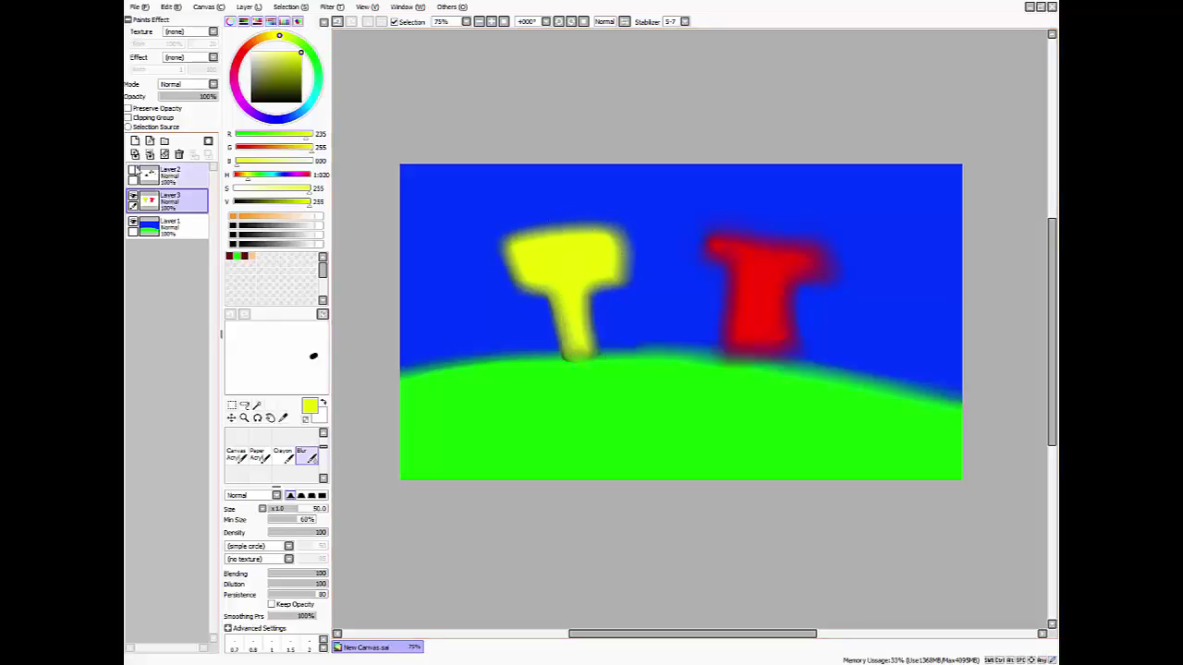
pyautogui.click(133, 173)
pyautogui.click(133, 171)
# - Add a new layer, place it between Layer3 and Layer1, and hide Layer3
pyautogui.click(301, 102)
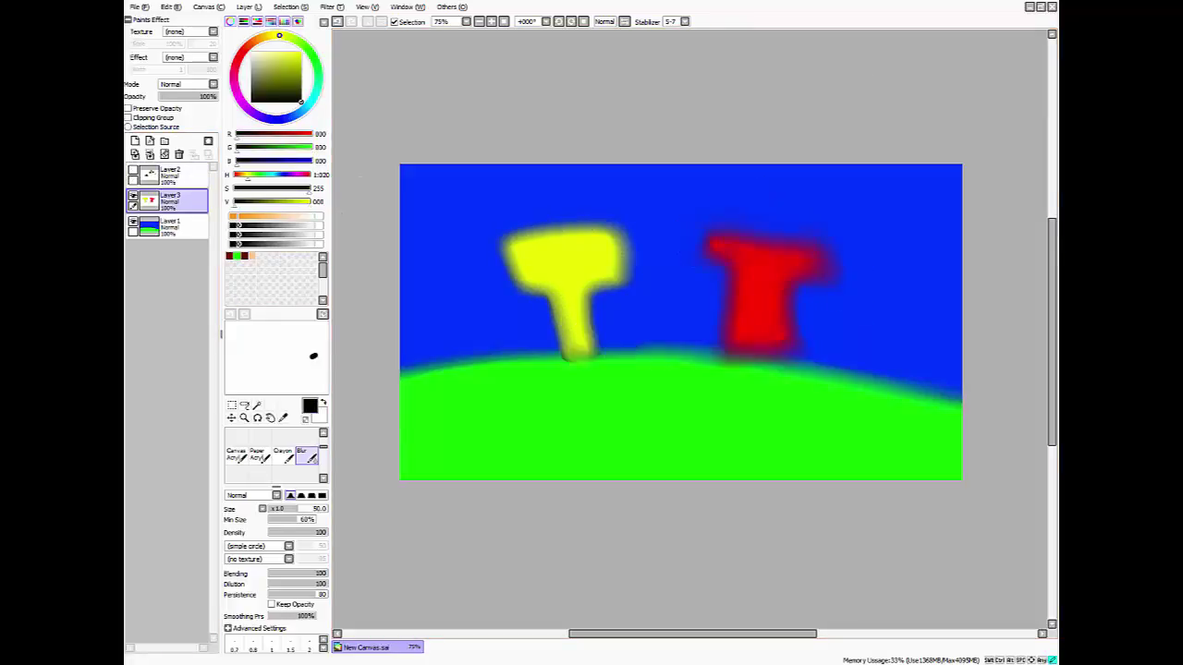
pyautogui.scroll(3, 237, 444)
pyautogui.click(237, 439)
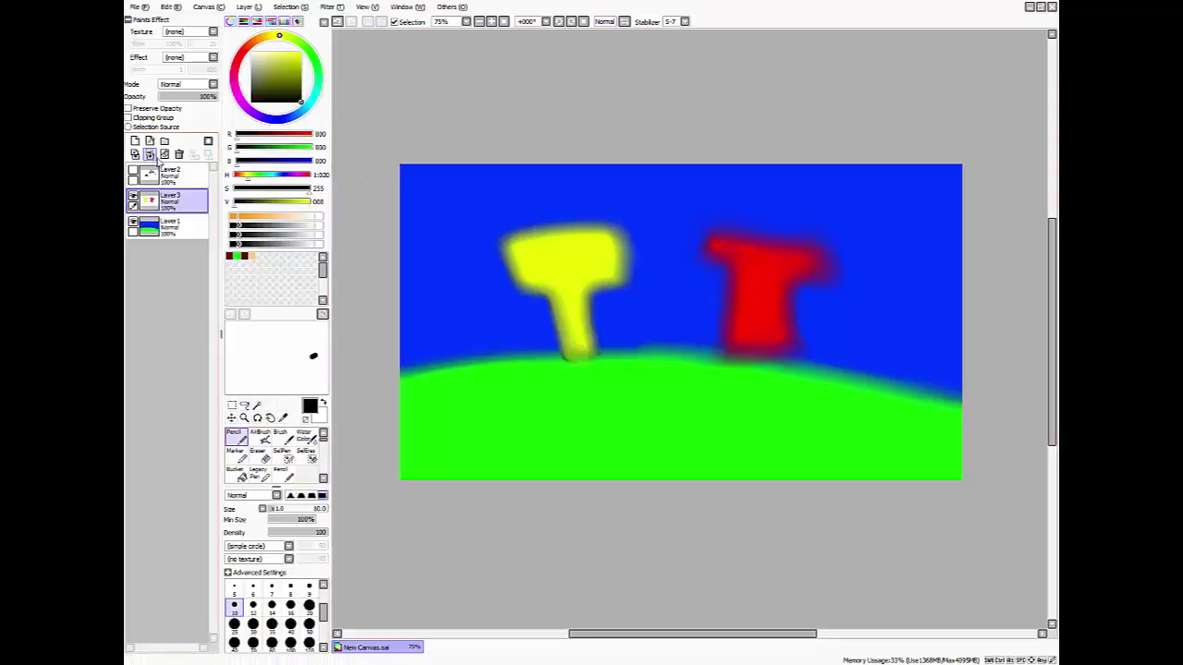
pyautogui.click(135, 141)
pyautogui.moveTo(176, 202); pyautogui.dragTo(174, 233)
pyautogui.click(133, 196)
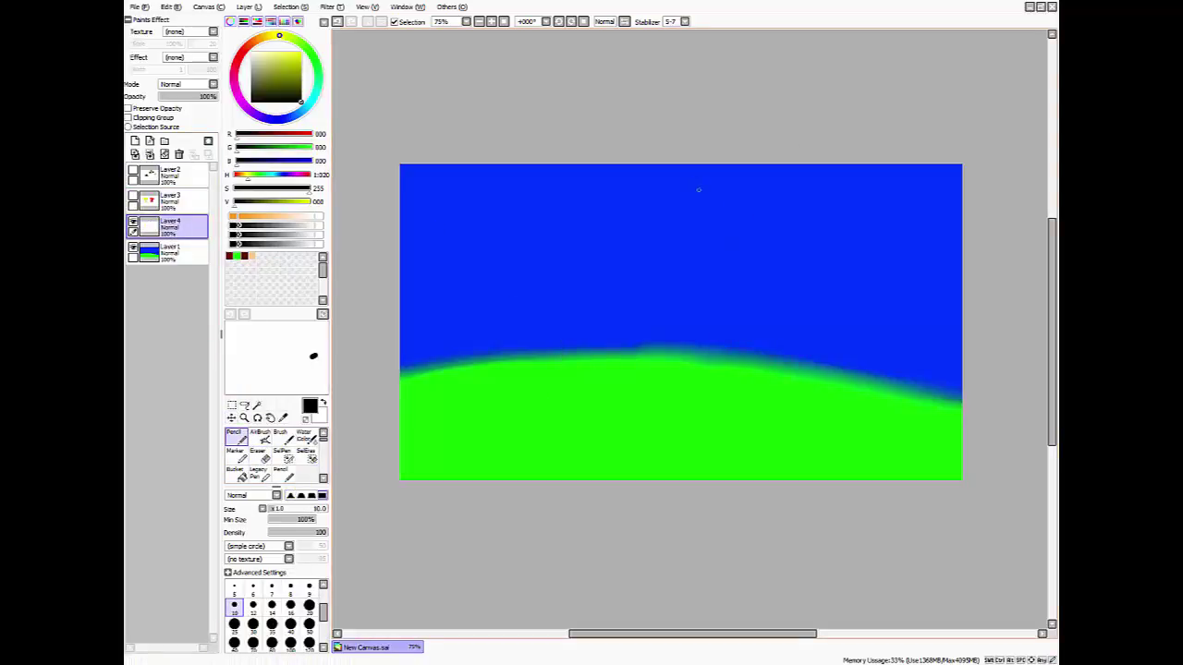
# - Draw a sun in the upper sky in black Pencil, with a round disc surrounded by pointed triangular rays
pyautogui.moveTo(707, 209)
pyautogui.mouseDown()
pyautogui.moveTo(665, 242)
pyautogui.moveTo(725, 248)
pyautogui.moveTo(710, 207)
pyautogui.moveTo(668, 194)
pyautogui.moveTo(713, 207)
pyautogui.mouseUp()
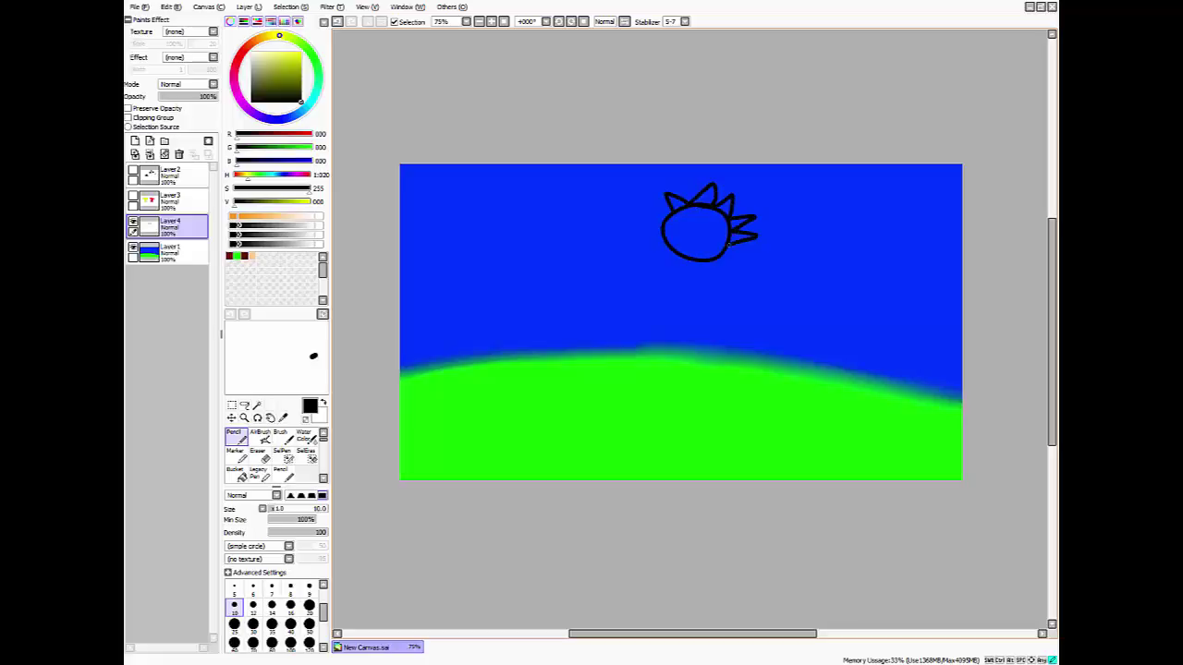
pyautogui.moveTo(673, 271); pyautogui.dragTo(669, 257)
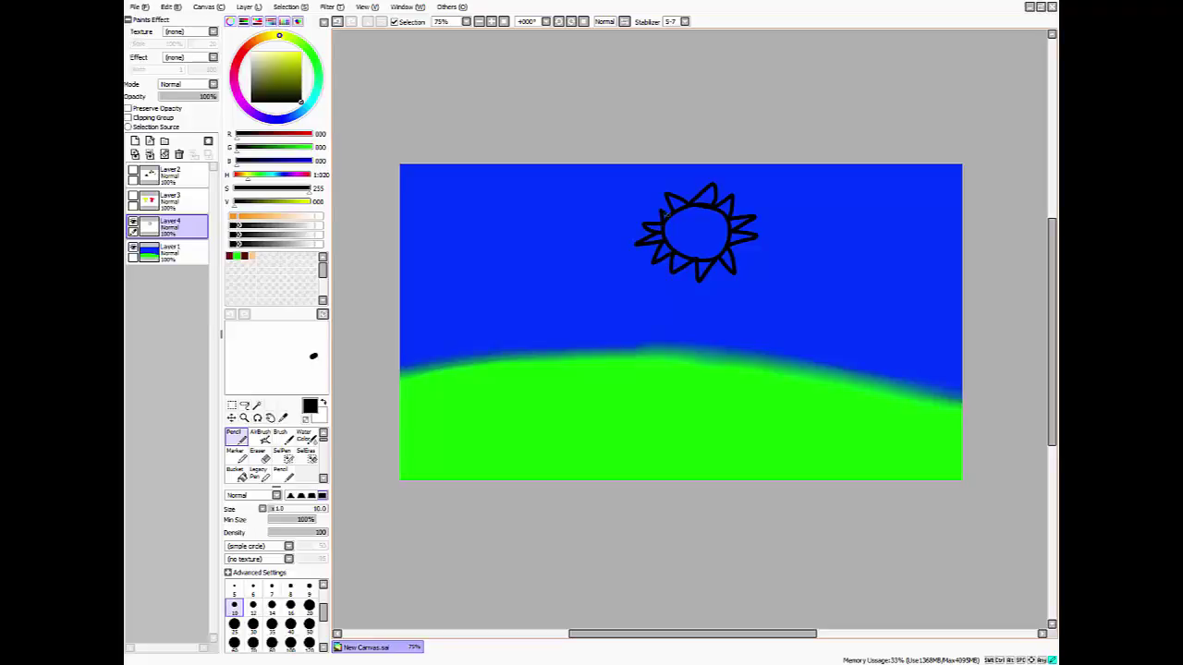
pyautogui.moveTo(666, 214); pyautogui.dragTo(669, 210)
# - Fill the sun's round disc with golden orange
pyautogui.click(264, 37)
pyautogui.moveTo(292, 62); pyautogui.dragTo(338, 16)
pyautogui.click(237, 474)
pyautogui.click(711, 236)
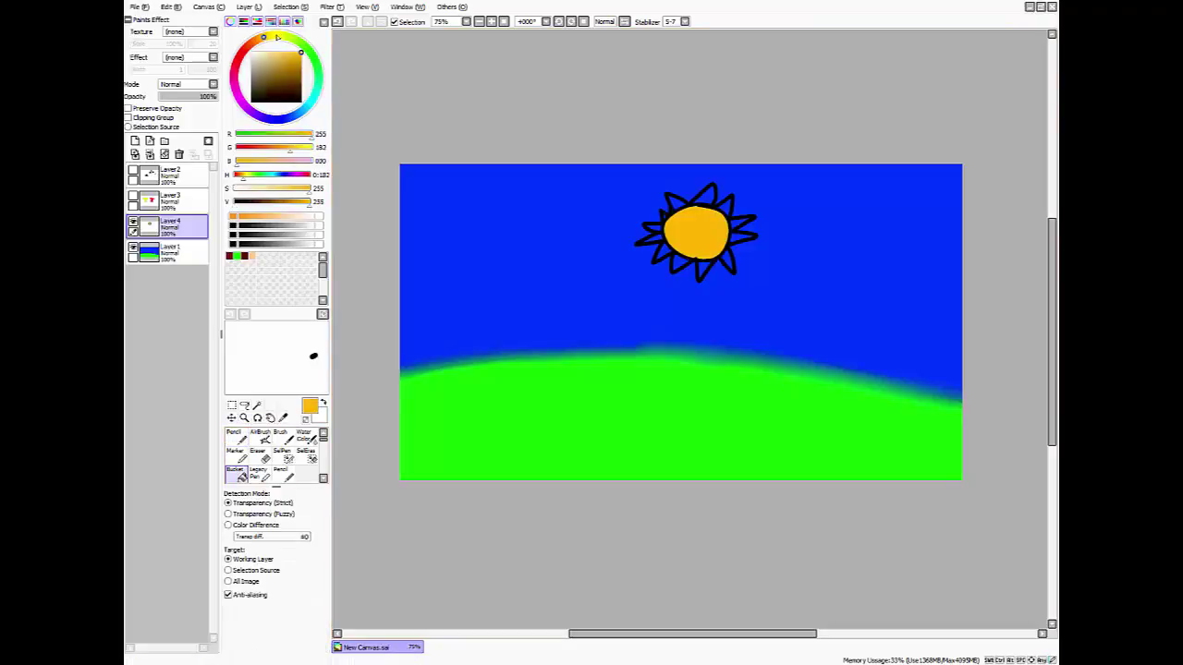
# - Fill the sun's triangular rays with bright yellow
pyautogui.click(277, 36)
pyautogui.click(706, 198)
pyautogui.click(726, 208)
pyautogui.click(739, 225)
pyautogui.click(741, 238)
pyautogui.click(727, 260)
pyautogui.click(703, 269)
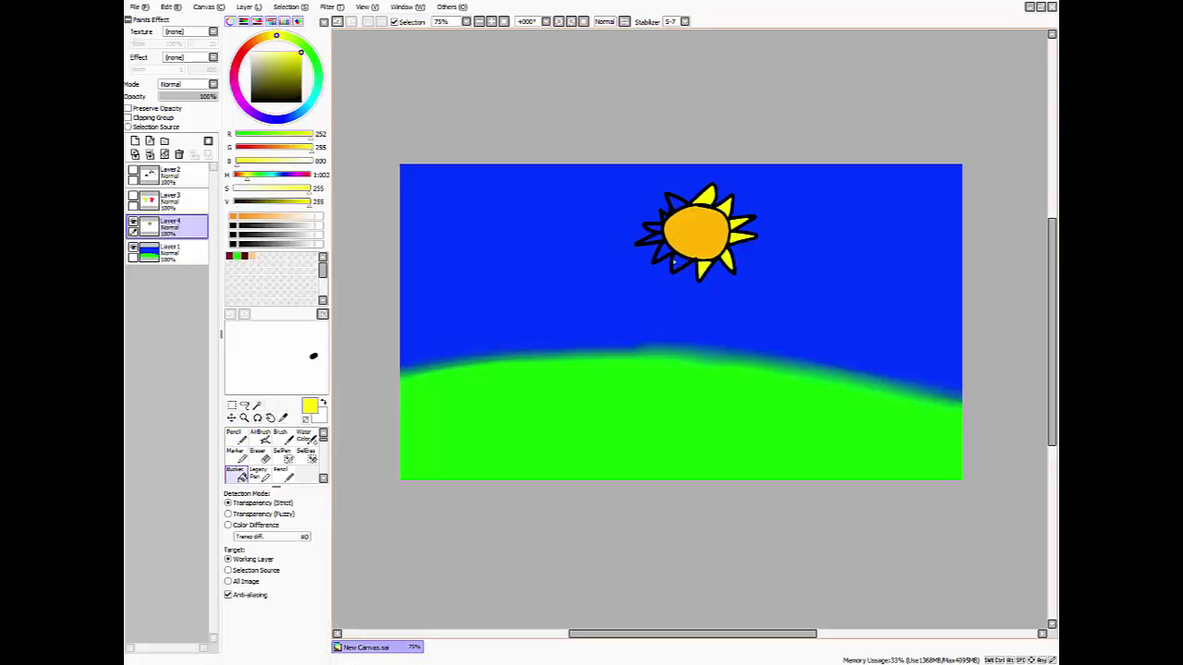
pyautogui.click(681, 261)
pyautogui.click(664, 249)
pyautogui.click(677, 203)
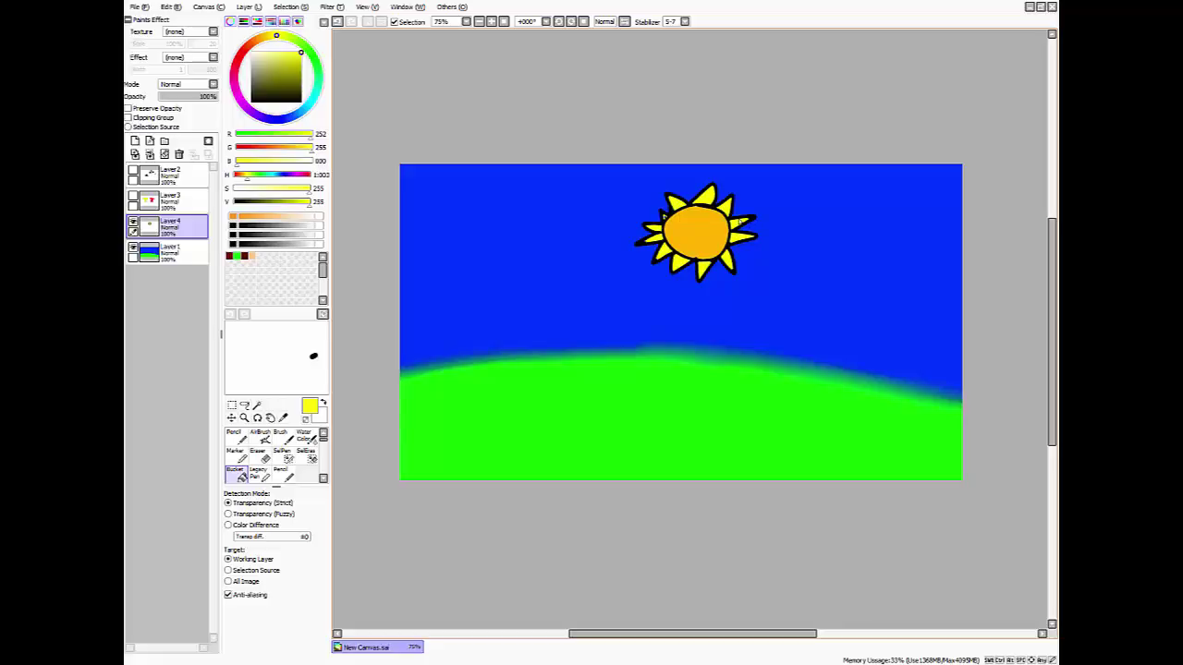
# - Draw two short vertical black Pencil lines as eyes on the sun's disc
pyautogui.hotkey('alt', 'Tab')
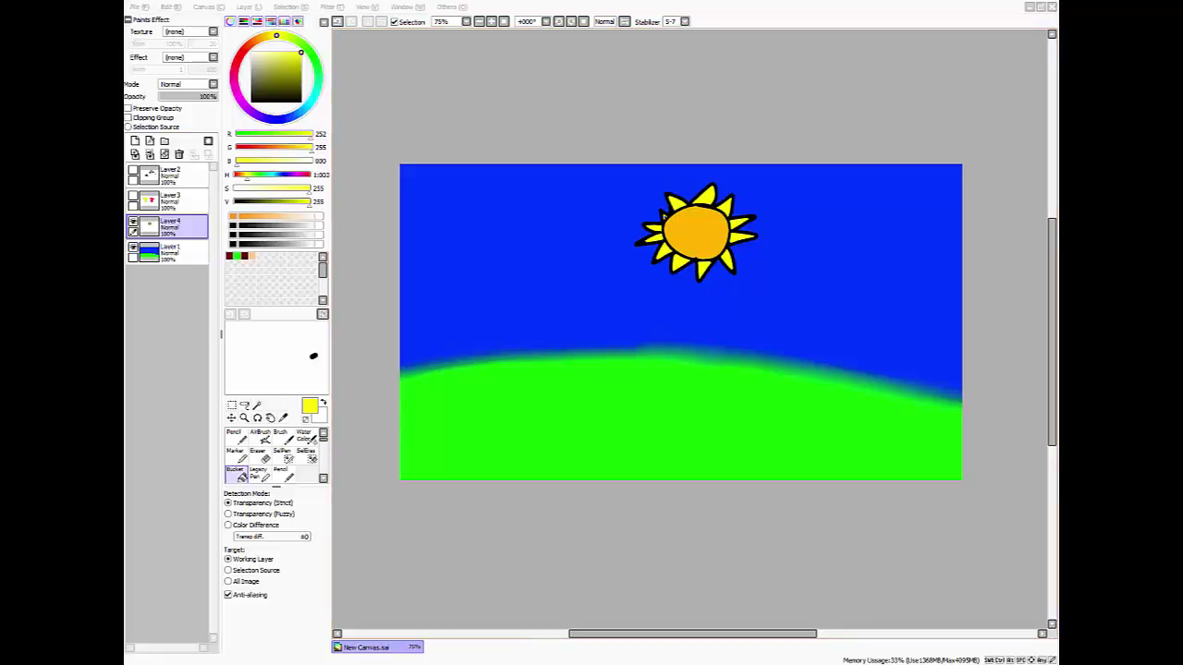
pyautogui.click(361, 395)
pyautogui.click(236, 438)
pyautogui.click(301, 102)
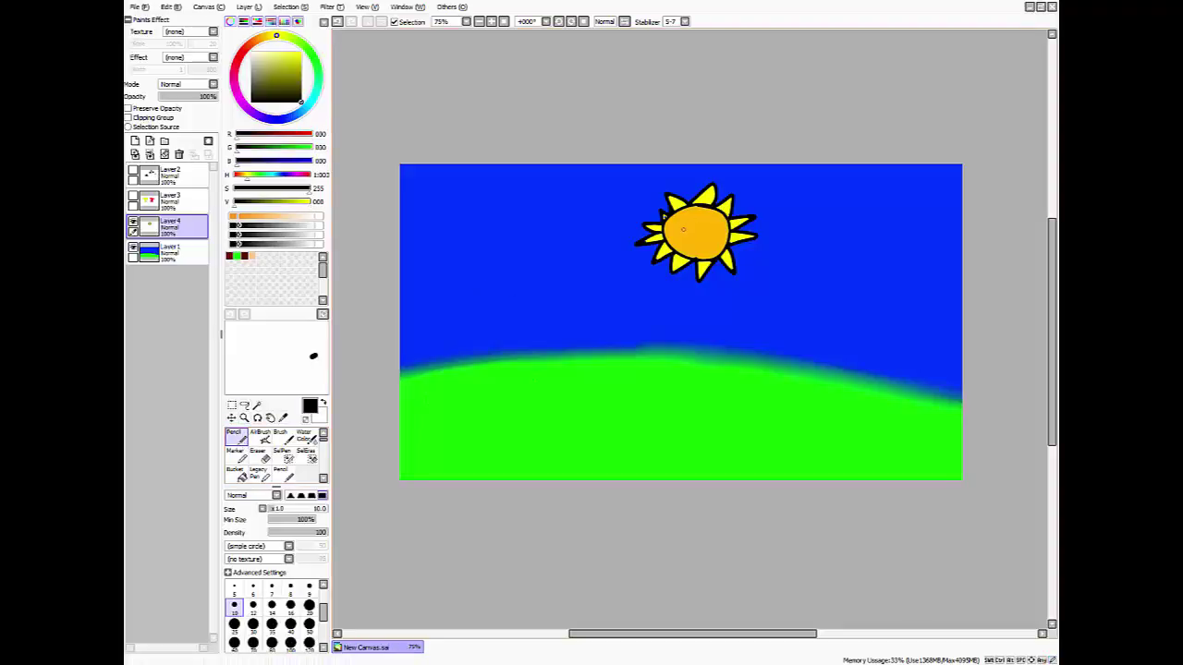
pyautogui.moveTo(688, 218); pyautogui.dragTo(690, 235)
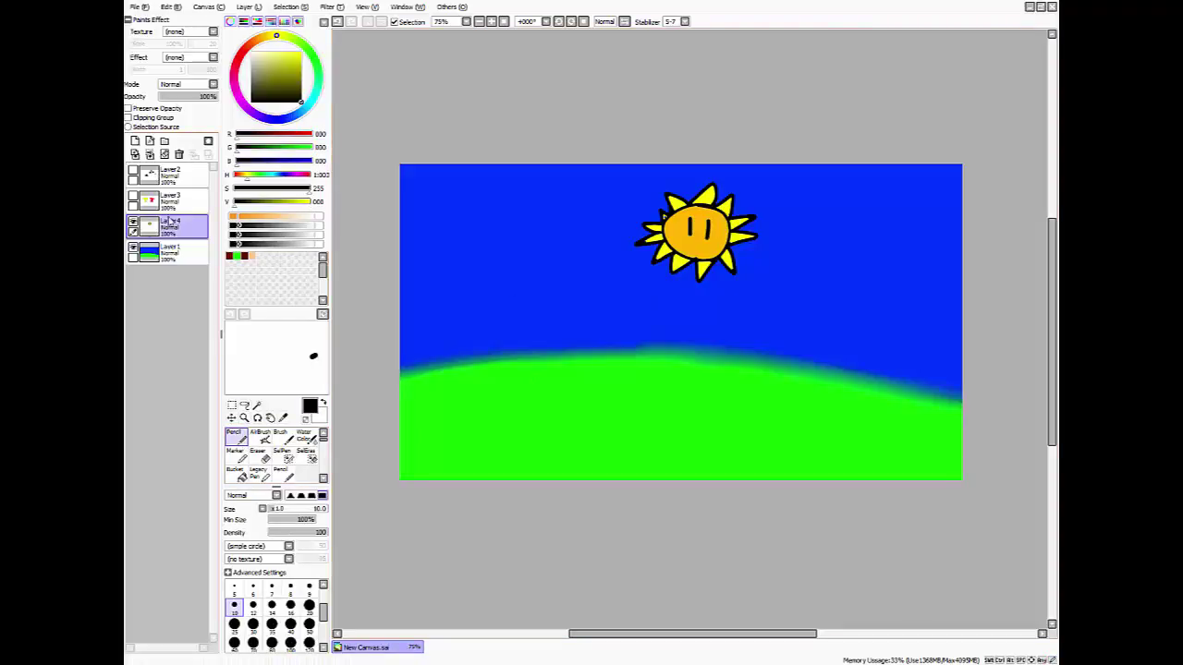
# - Draw a black Pencil pyramid on the left of the hill, divided into blocks by horizontal and vertical lines
pyautogui.moveTo(474, 358)
pyautogui.mouseDown()
pyautogui.moveTo(540, 244)
pyautogui.moveTo(593, 349)
pyautogui.moveTo(486, 353)
pyautogui.moveTo(484, 338)
pyautogui.moveTo(584, 329)
pyautogui.moveTo(481, 337)
pyautogui.moveTo(575, 308)
pyautogui.moveTo(523, 288)
pyautogui.moveTo(548, 272)
pyautogui.moveTo(534, 258)
pyautogui.moveTo(534, 345)
pyautogui.mouseUp()
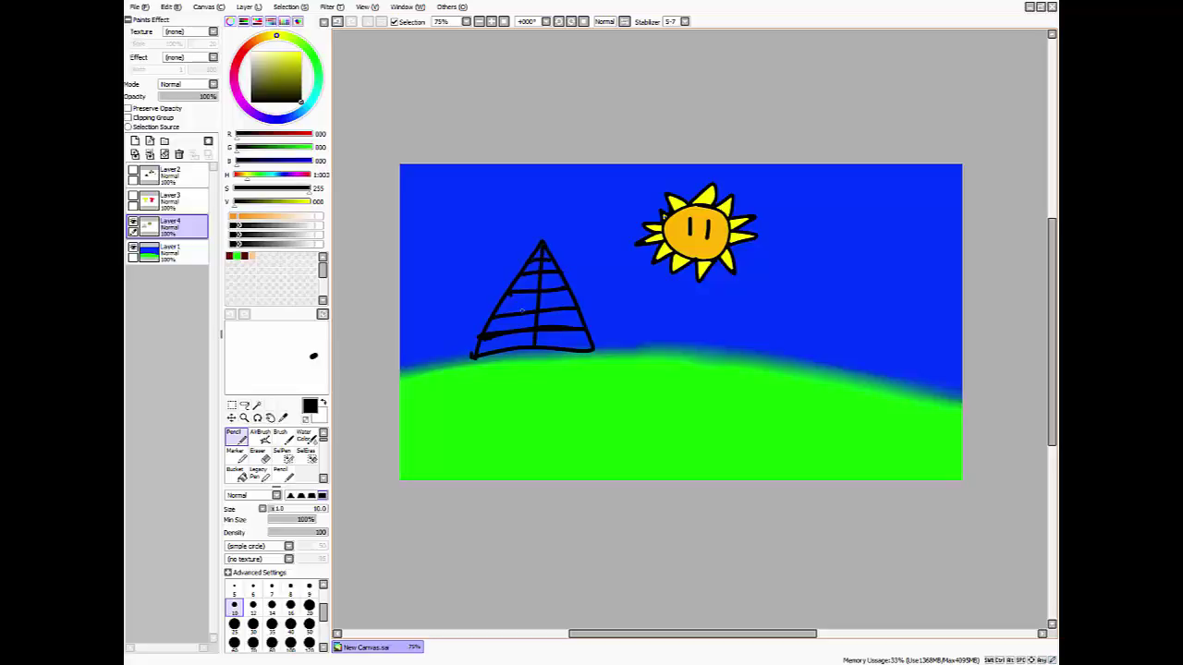
pyautogui.moveTo(527, 260)
pyautogui.mouseDown()
pyautogui.moveTo(520, 343)
pyautogui.moveTo(509, 291)
pyautogui.moveTo(508, 348)
pyautogui.moveTo(494, 309)
pyautogui.moveTo(499, 355)
pyautogui.mouseUp()
pyautogui.moveTo(548, 254); pyautogui.dragTo(546, 353)
pyautogui.moveTo(564, 290)
pyautogui.mouseDown()
pyautogui.moveTo(562, 347)
pyautogui.moveTo(577, 352)
pyautogui.mouseUp()
# - Fill all the pyramid's blocks with bright yellow
pyautogui.click(302, 53)
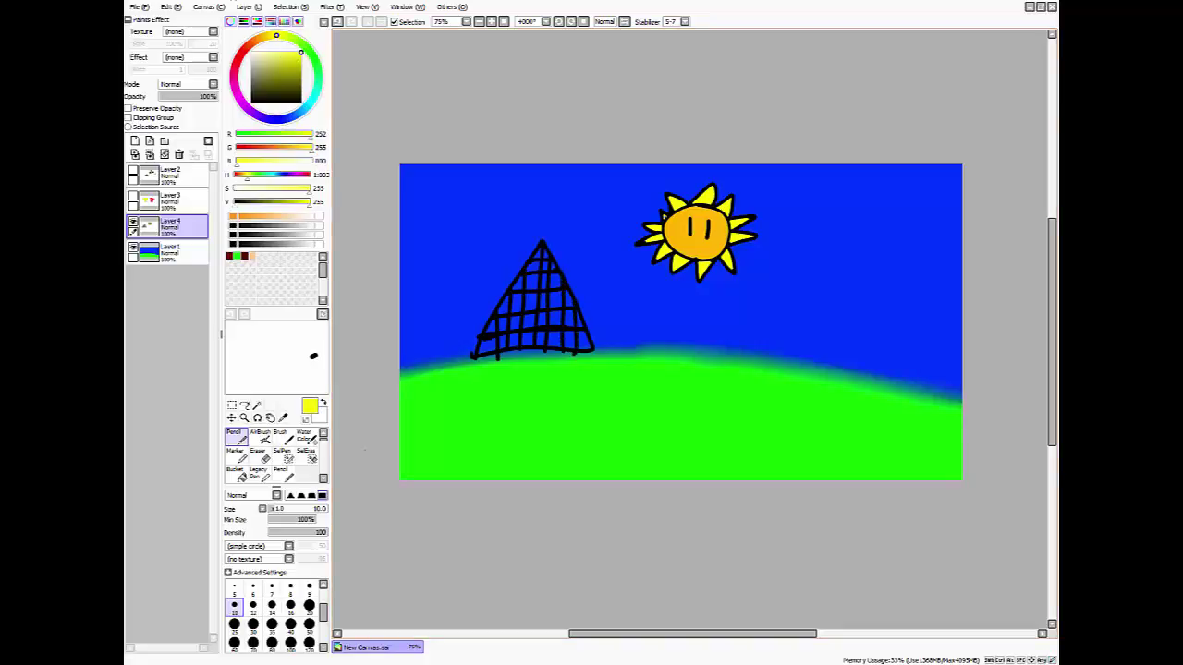
pyautogui.click(238, 474)
pyautogui.click(582, 339)
pyautogui.click(579, 319)
pyautogui.click(570, 299)
pyautogui.click(569, 319)
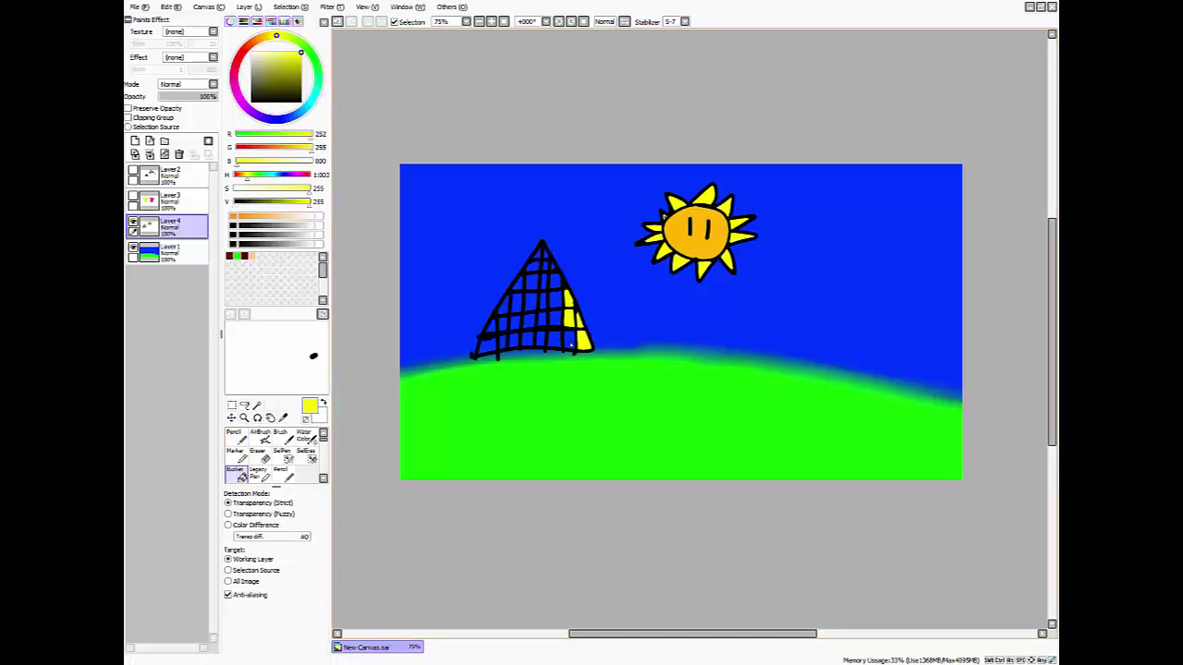
pyautogui.click(566, 339)
pyautogui.click(554, 340)
pyautogui.click(555, 318)
pyautogui.click(556, 301)
pyautogui.click(555, 280)
pyautogui.click(548, 267)
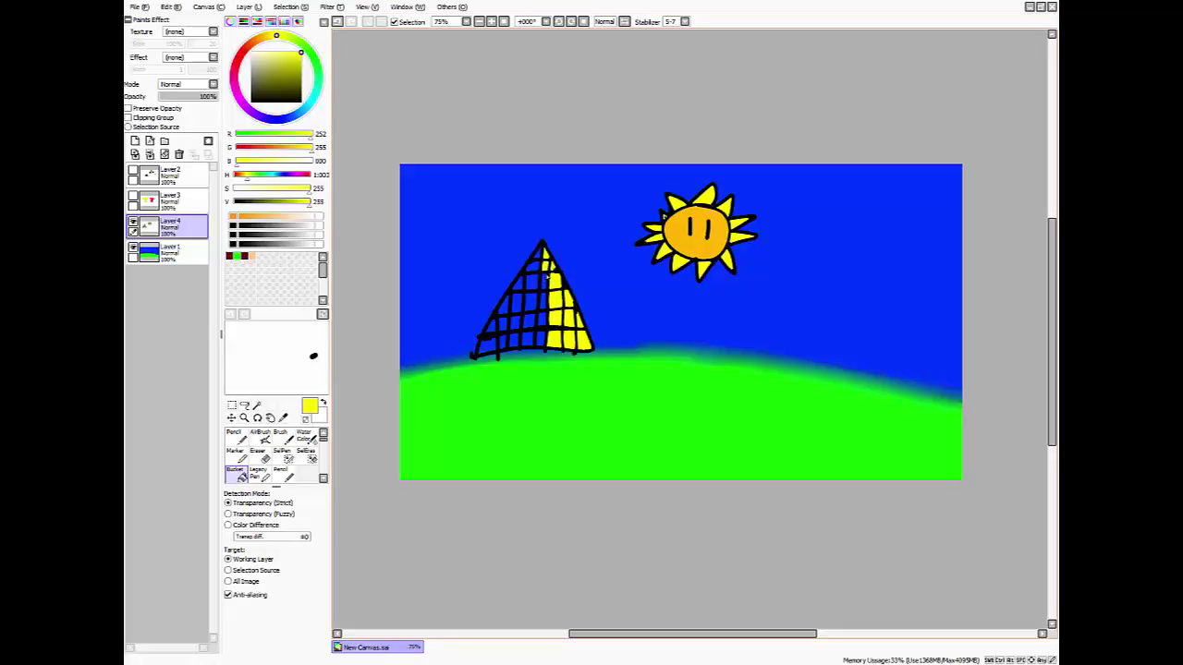
pyautogui.click(545, 279)
pyautogui.click(543, 302)
pyautogui.click(543, 320)
pyautogui.hotkey('ctrl', 'z')
pyautogui.click(541, 339)
pyautogui.click(528, 339)
pyautogui.click(531, 318)
pyautogui.click(532, 302)
pyautogui.click(533, 284)
pyautogui.click(534, 267)
pyautogui.click(536, 254)
pyautogui.click(517, 283)
pyautogui.click(519, 303)
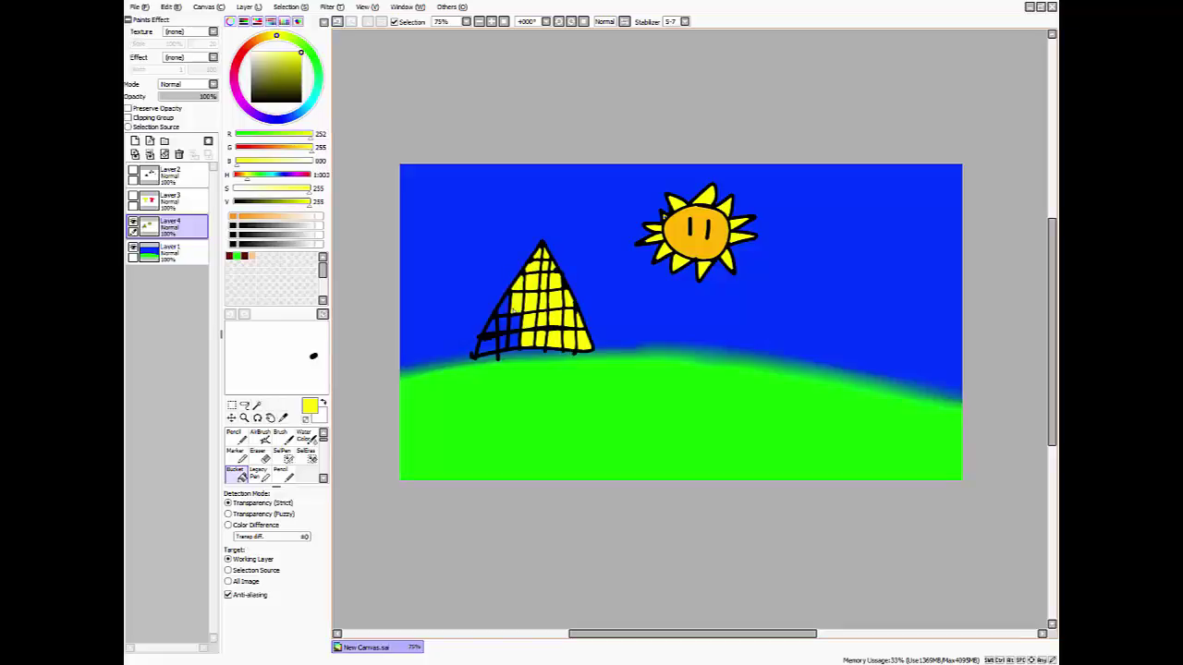
pyautogui.click(504, 307)
pyautogui.click(514, 322)
pyautogui.click(504, 323)
pyautogui.click(510, 339)
pyautogui.click(337, 21)
pyautogui.click(513, 340)
pyautogui.click(502, 340)
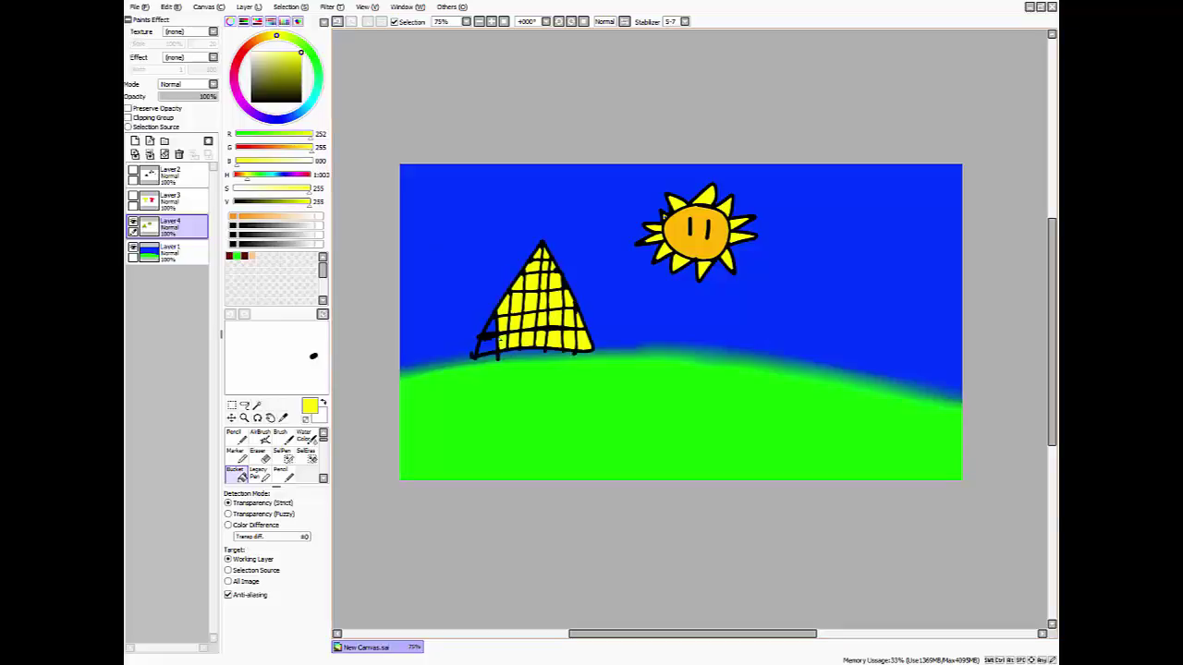
pyautogui.click(492, 326)
pyautogui.click(488, 346)
# - Add a new layer, place it between Layer4 and Layer1, and hide Layer4
pyautogui.click(135, 141)
pyautogui.moveTo(166, 229); pyautogui.dragTo(166, 264)
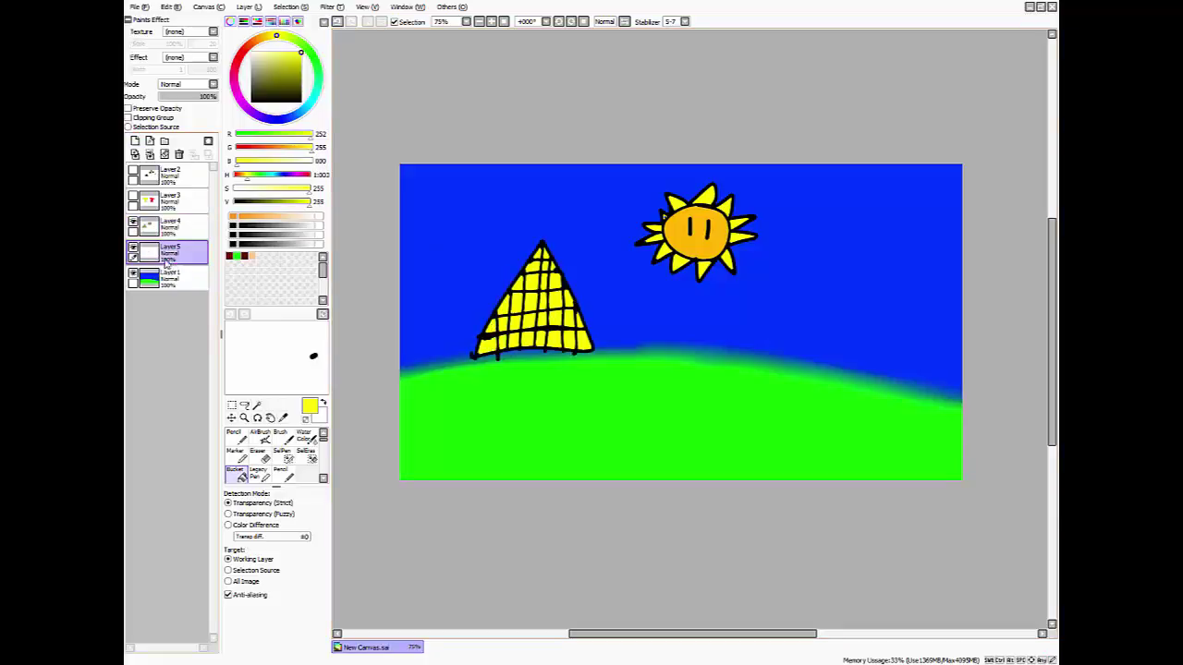
pyautogui.click(133, 222)
# - Draw a tall and a shorter round-topped hill side by side in black Pencil, with three and two circles inside
pyautogui.click(301, 102)
pyautogui.click(246, 438)
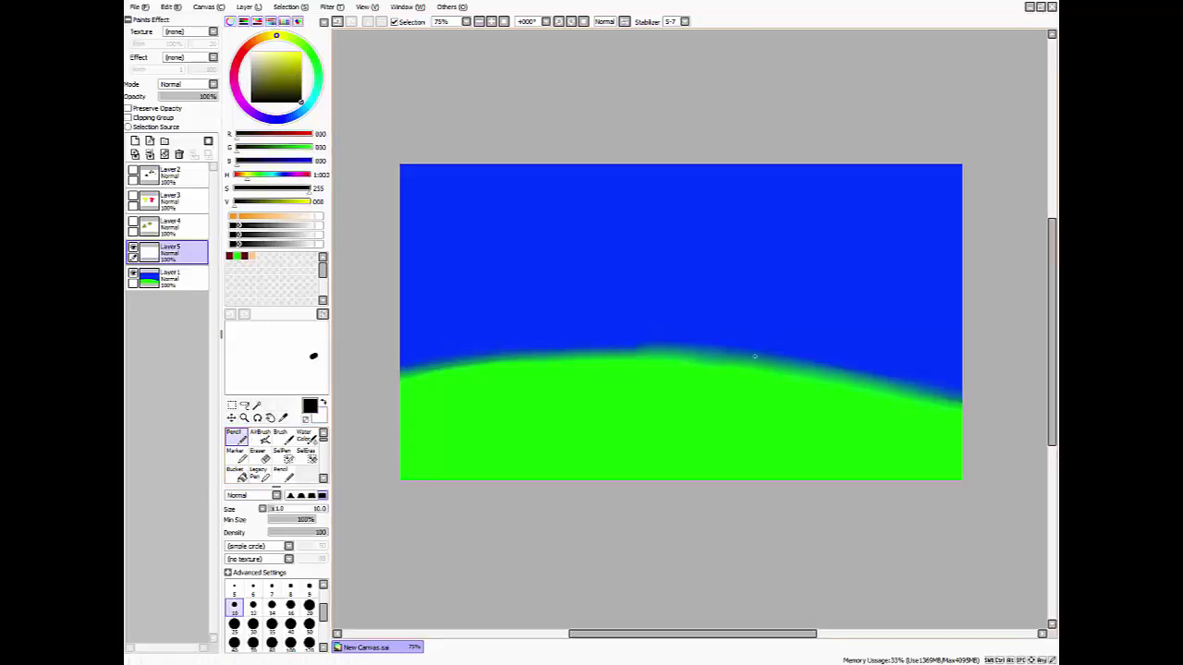
pyautogui.moveTo(754, 356)
pyautogui.mouseDown()
pyautogui.moveTo(769, 264)
pyautogui.moveTo(805, 233)
pyautogui.moveTo(827, 359)
pyautogui.moveTo(752, 350)
pyautogui.mouseUp()
pyautogui.moveTo(829, 368)
pyautogui.mouseDown()
pyautogui.moveTo(891, 363)
pyautogui.moveTo(888, 306)
pyautogui.moveTo(826, 294)
pyautogui.mouseUp()
pyautogui.moveTo(743, 288)
pyautogui.mouseDown()
pyautogui.moveTo(817, 281)
pyautogui.moveTo(830, 262)
pyautogui.mouseUp()
pyautogui.moveTo(843, 306)
pyautogui.mouseDown()
pyautogui.moveTo(836, 325)
pyautogui.moveTo(843, 306)
pyautogui.mouseUp()
pyautogui.moveTo(814, 328)
pyautogui.mouseDown()
pyautogui.moveTo(814, 347)
pyautogui.moveTo(808, 327)
pyautogui.mouseUp()
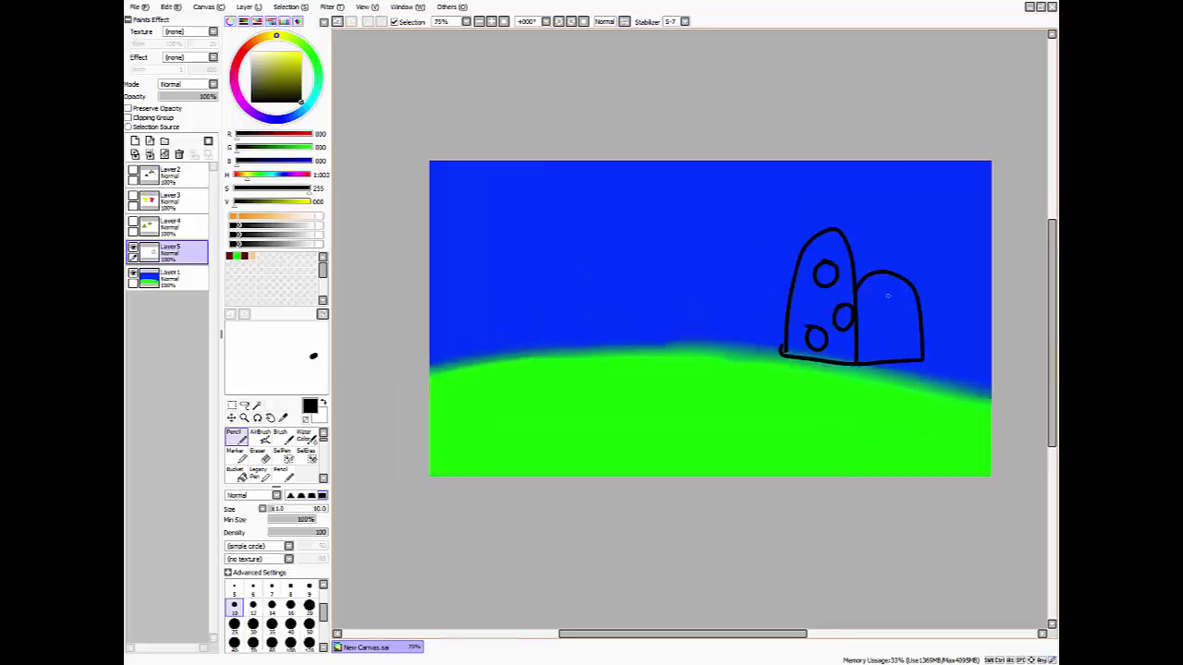
pyautogui.moveTo(890, 293)
pyautogui.mouseDown()
pyautogui.moveTo(887, 309)
pyautogui.moveTo(889, 289)
pyautogui.mouseUp()
pyautogui.hotkey('ctrl', 'z')
pyautogui.moveTo(876, 324)
pyautogui.mouseDown()
pyautogui.moveTo(871, 336)
pyautogui.moveTo(876, 323)
pyautogui.mouseUp()
# - Fill the five circles on the two round-topped hills with white
pyautogui.click(250, 52)
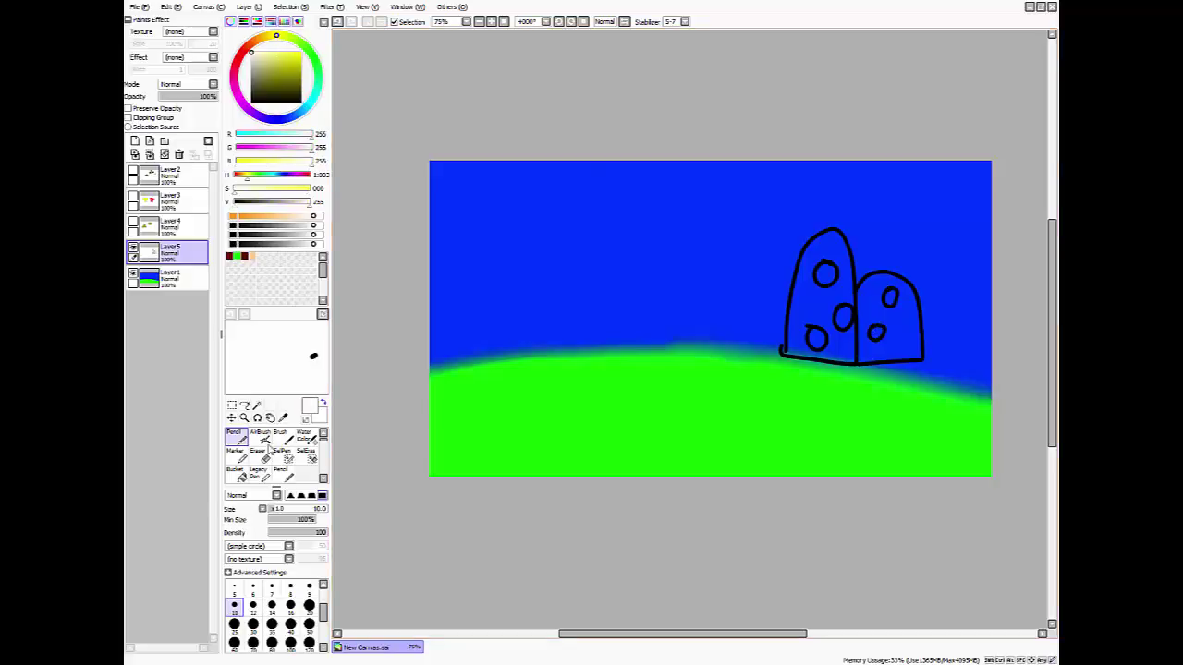
pyautogui.click(241, 474)
pyautogui.click(825, 273)
pyautogui.click(843, 317)
pyautogui.click(816, 338)
pyautogui.click(876, 333)
pyautogui.click(889, 296)
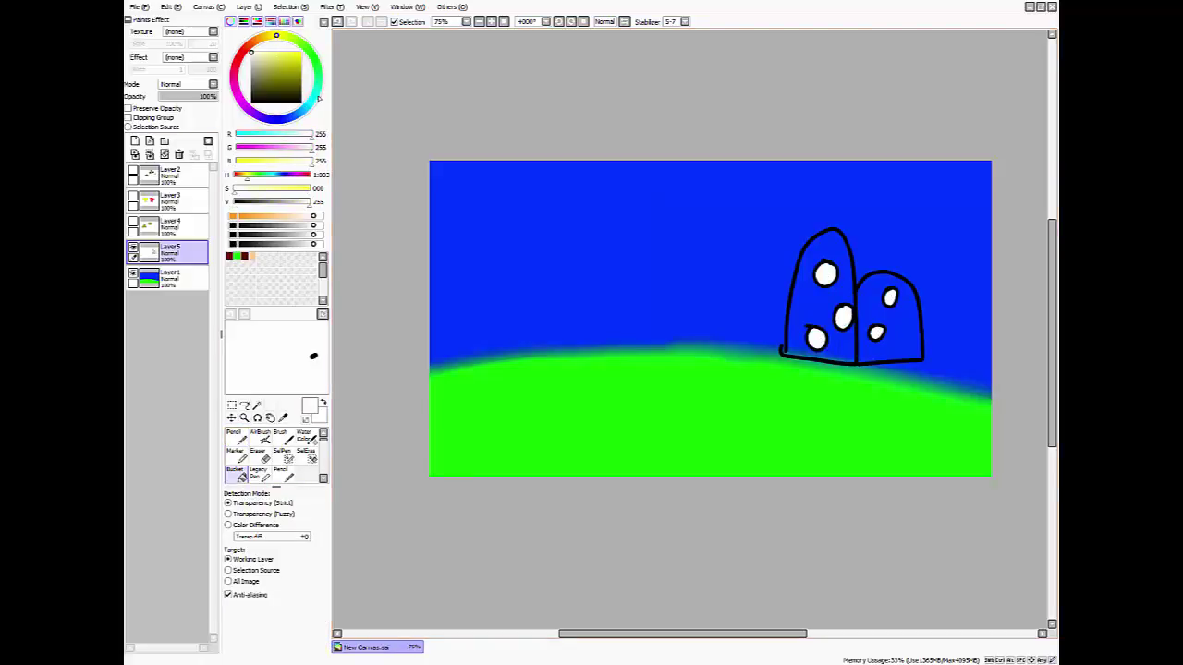
# - Fill the tall round-topped hill with cyan and the shorter one with light pinkish purple
pyautogui.click(317, 99)
pyautogui.click(301, 54)
pyautogui.click(808, 296)
pyautogui.click(236, 92)
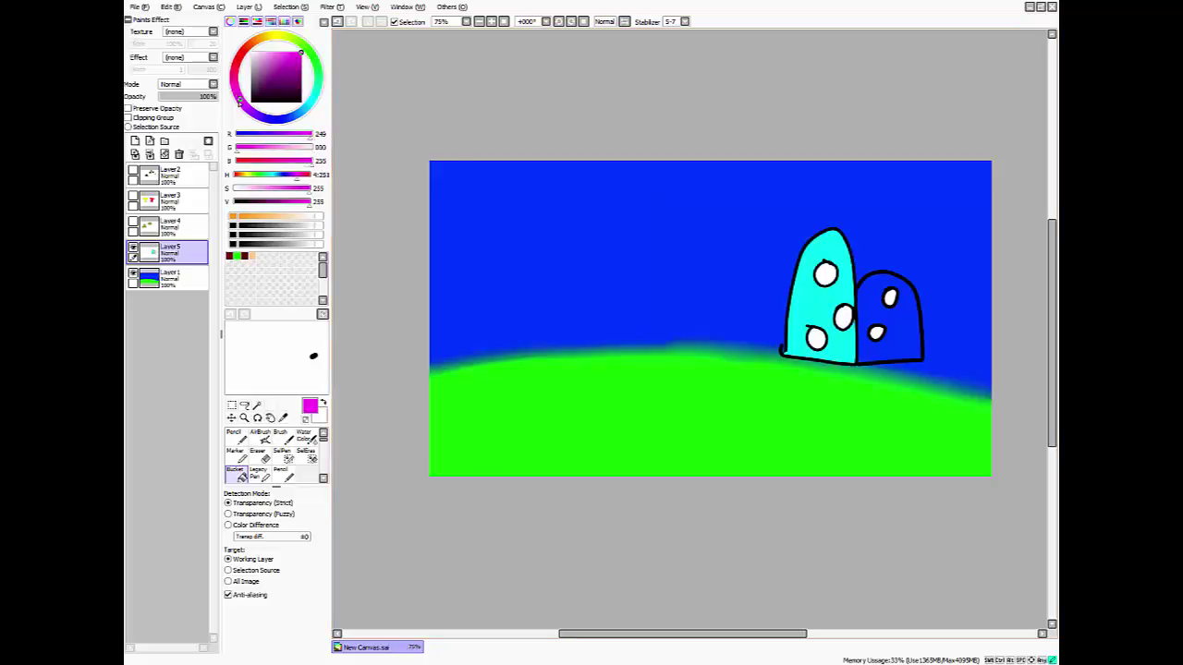
pyautogui.click(261, 57)
pyautogui.click(901, 329)
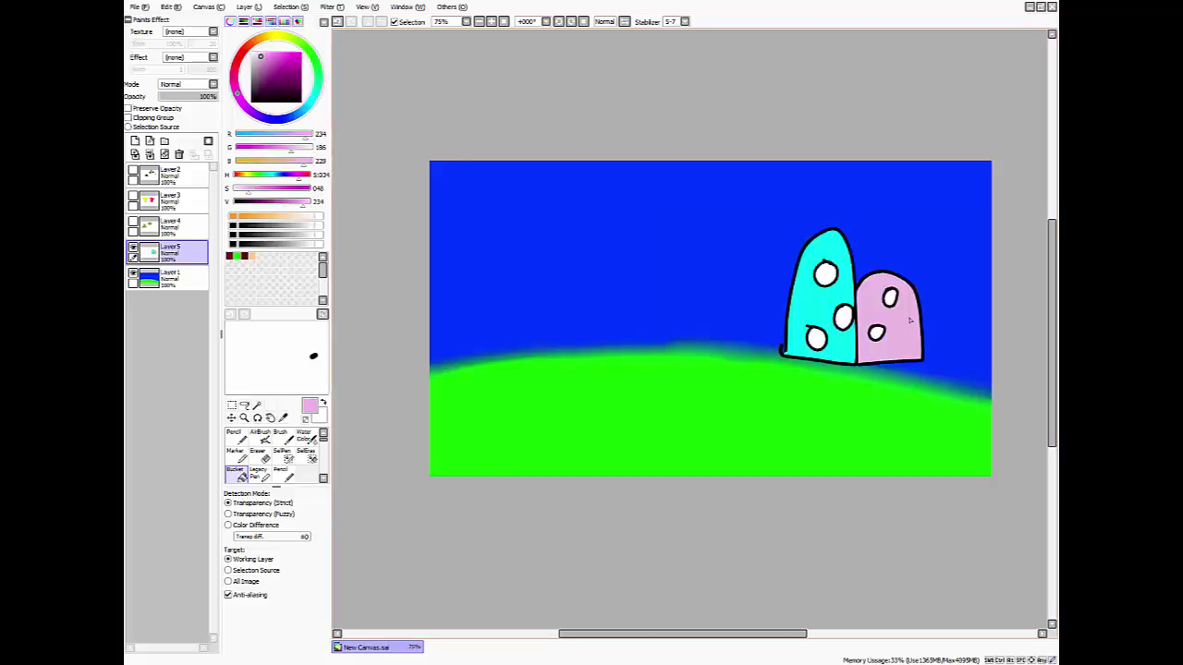
# - Make Layer4, Layer3 and Layer2 visible again and make Layer2 the active layer
pyautogui.click(134, 222)
pyautogui.click(133, 197)
pyautogui.click(147, 199)
pyautogui.click(133, 197)
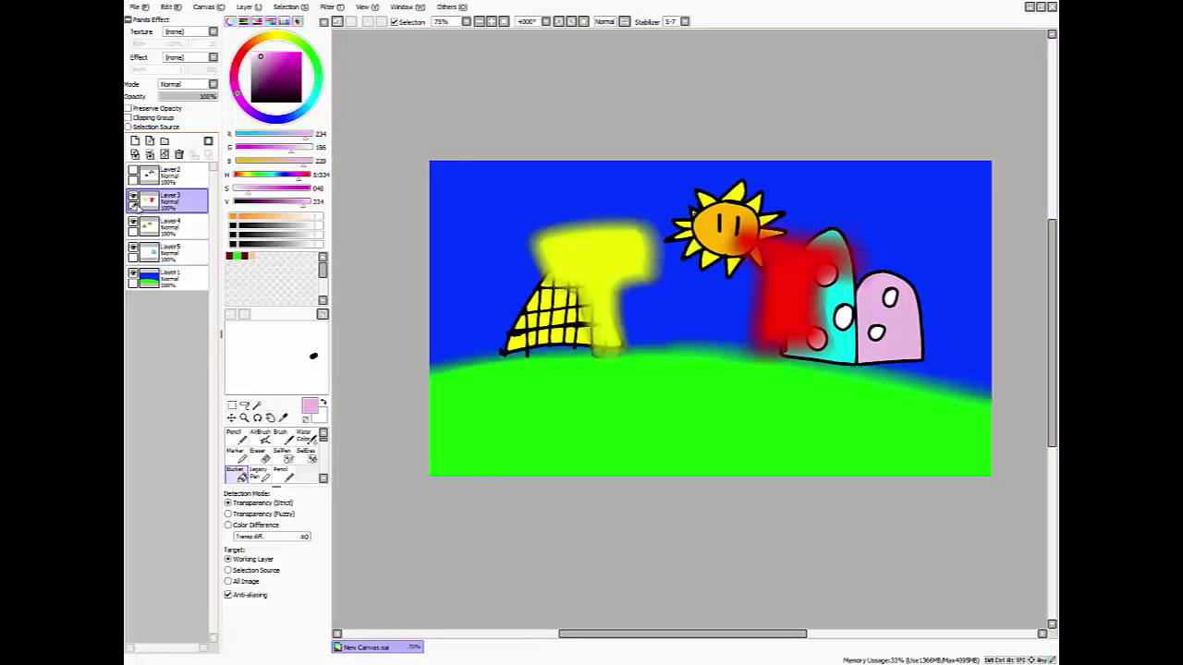
pyautogui.click(133, 171)
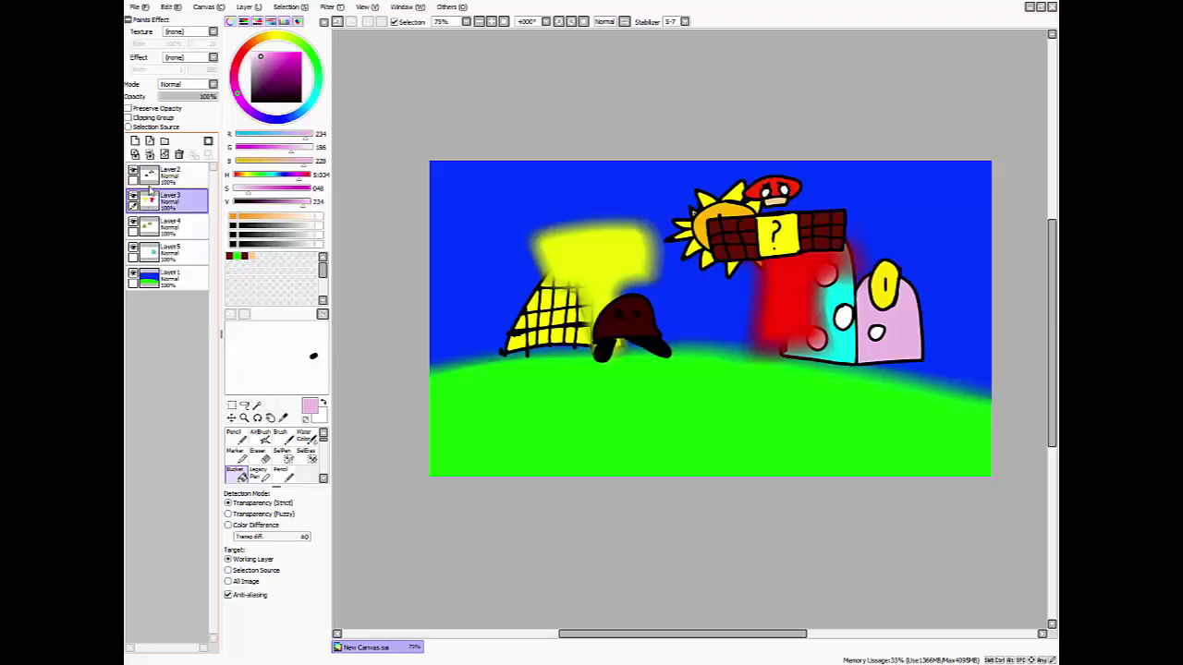
pyautogui.click(163, 184)
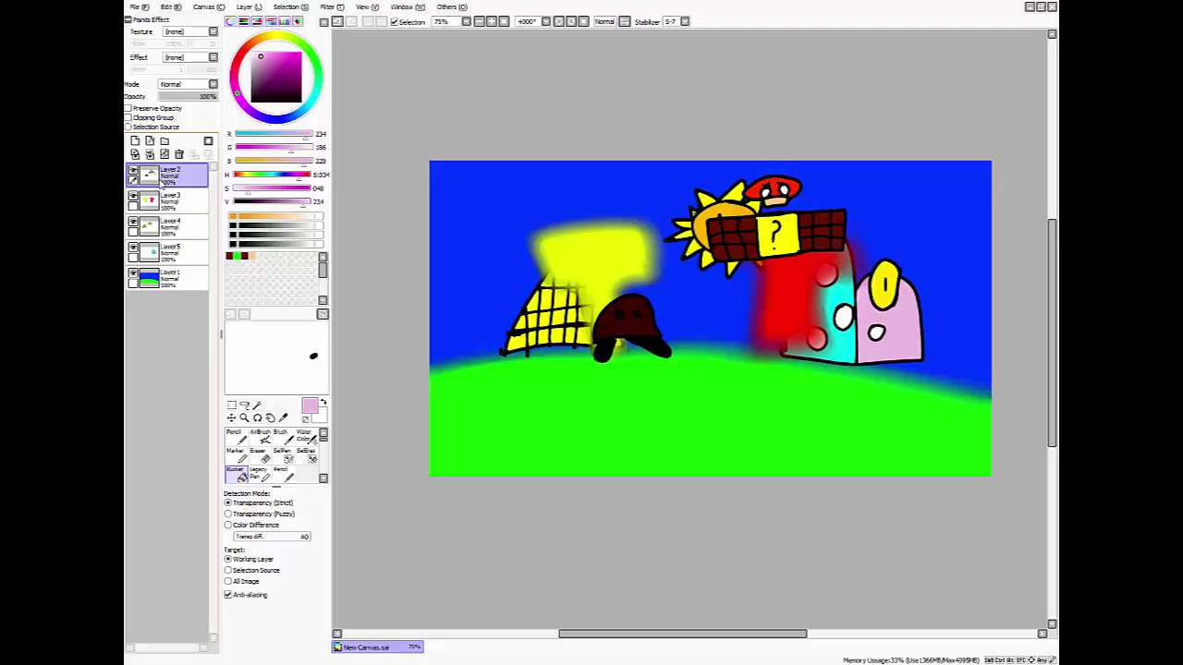
# - Draw a smiley face on the scratch pad with the Pencil in black at size 10
pyautogui.moveTo(285, 68); pyautogui.dragTo(303, 104)
pyautogui.click(238, 437)
pyautogui.moveTo(268, 355)
pyautogui.mouseDown()
pyautogui.moveTo(263, 339)
pyautogui.moveTo(281, 350)
pyautogui.moveTo(243, 372)
pyautogui.mouseUp()
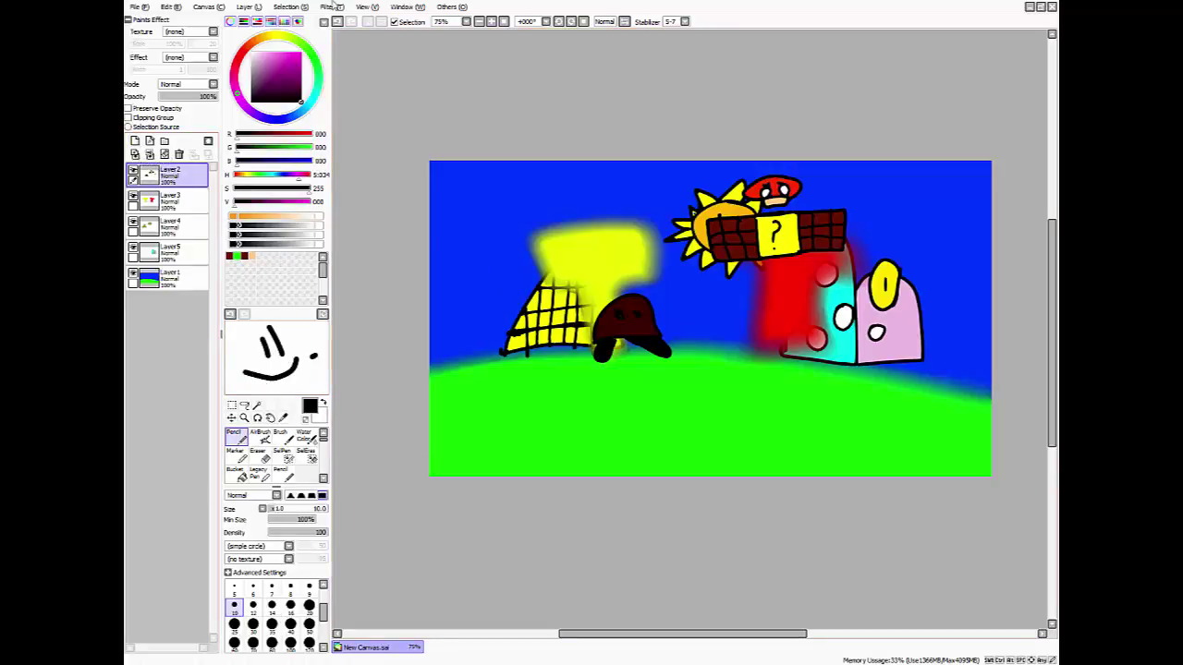
# - Outline the right end of the ground in Pencil with the ground's green darkened to value 238, and fill the area with that green
pyautogui.click(237, 256)
pyautogui.click(283, 418)
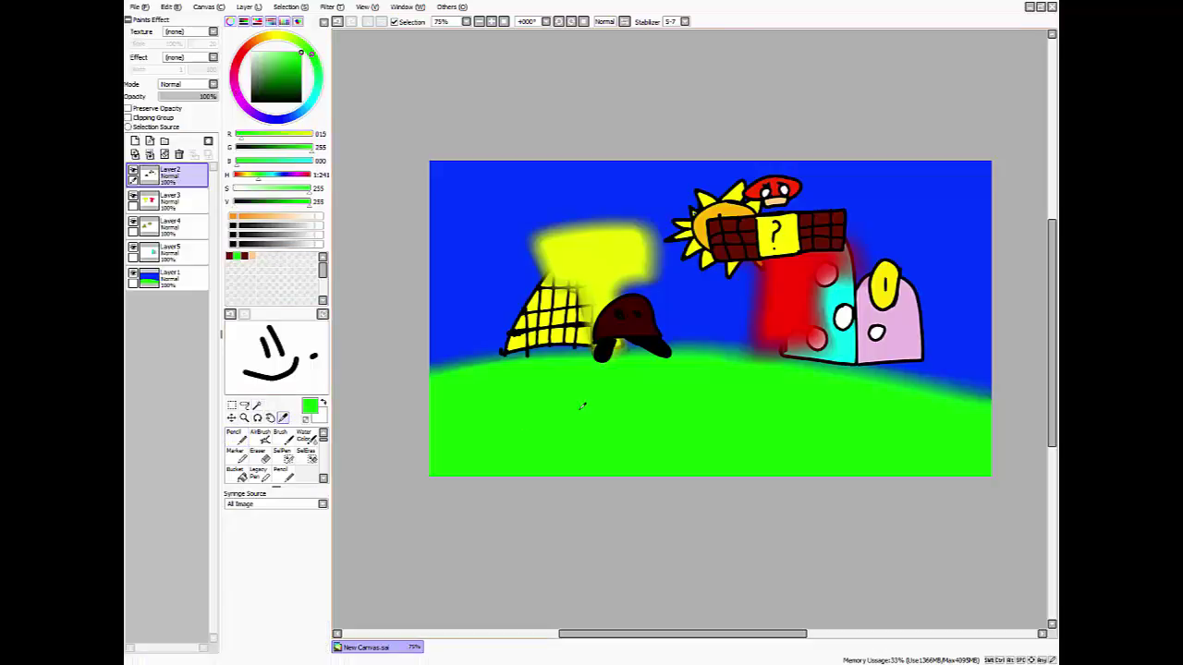
pyautogui.click(305, 201)
pyautogui.click(234, 434)
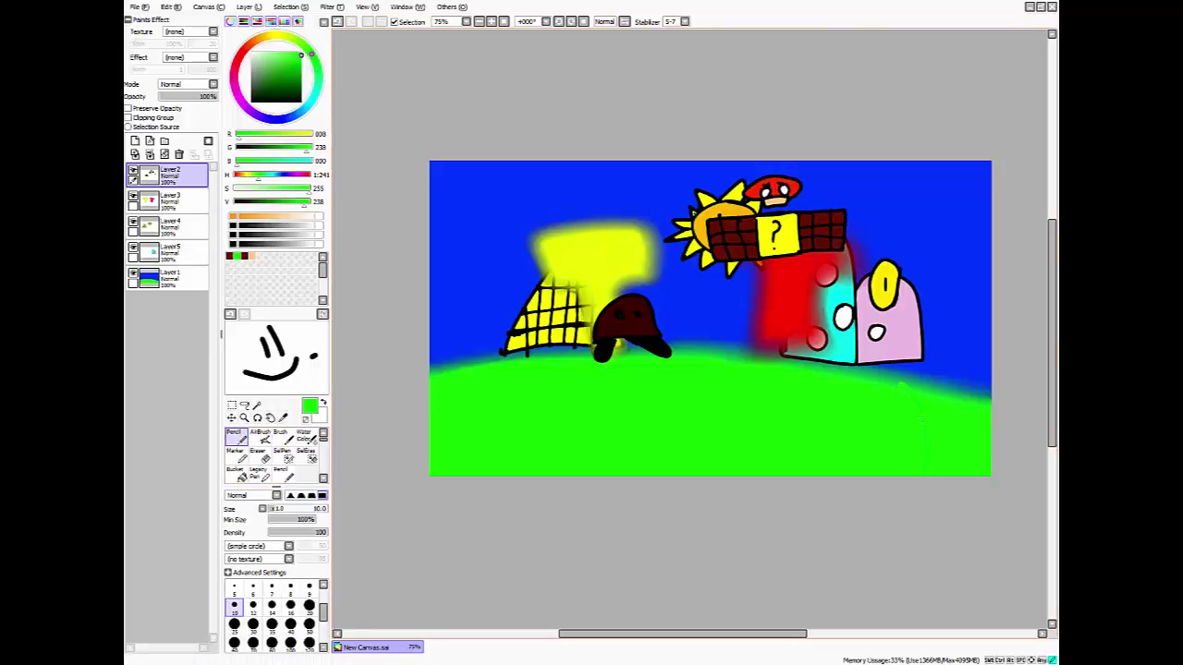
pyautogui.moveTo(904, 383); pyautogui.dragTo(992, 403)
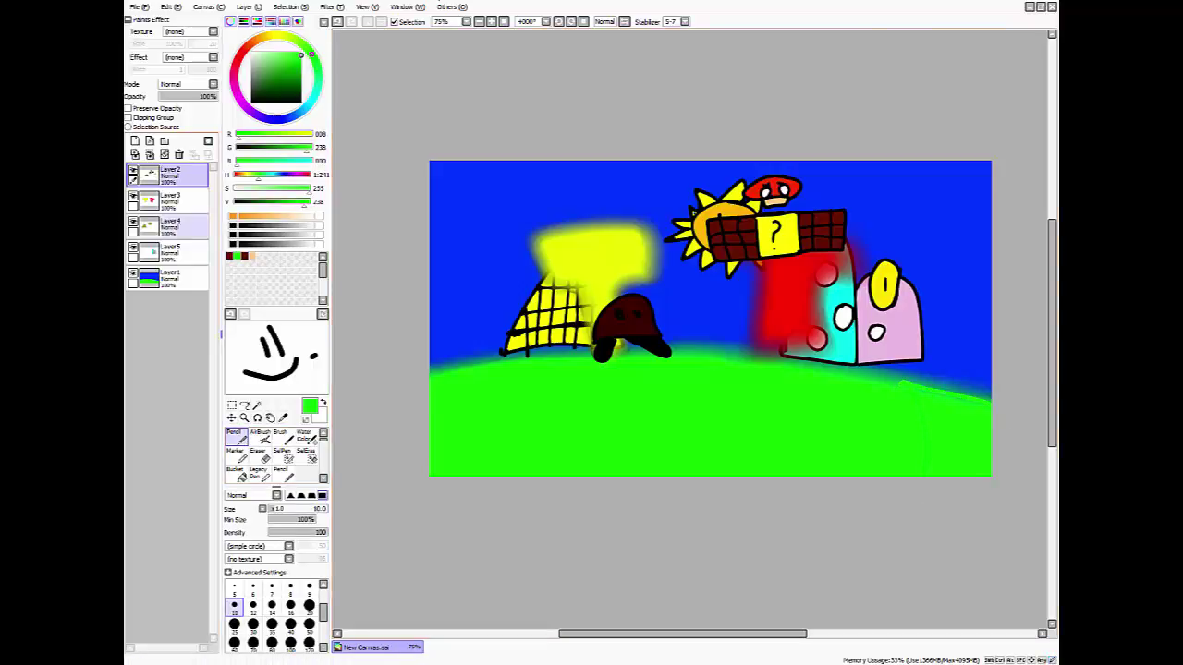
pyautogui.click(237, 474)
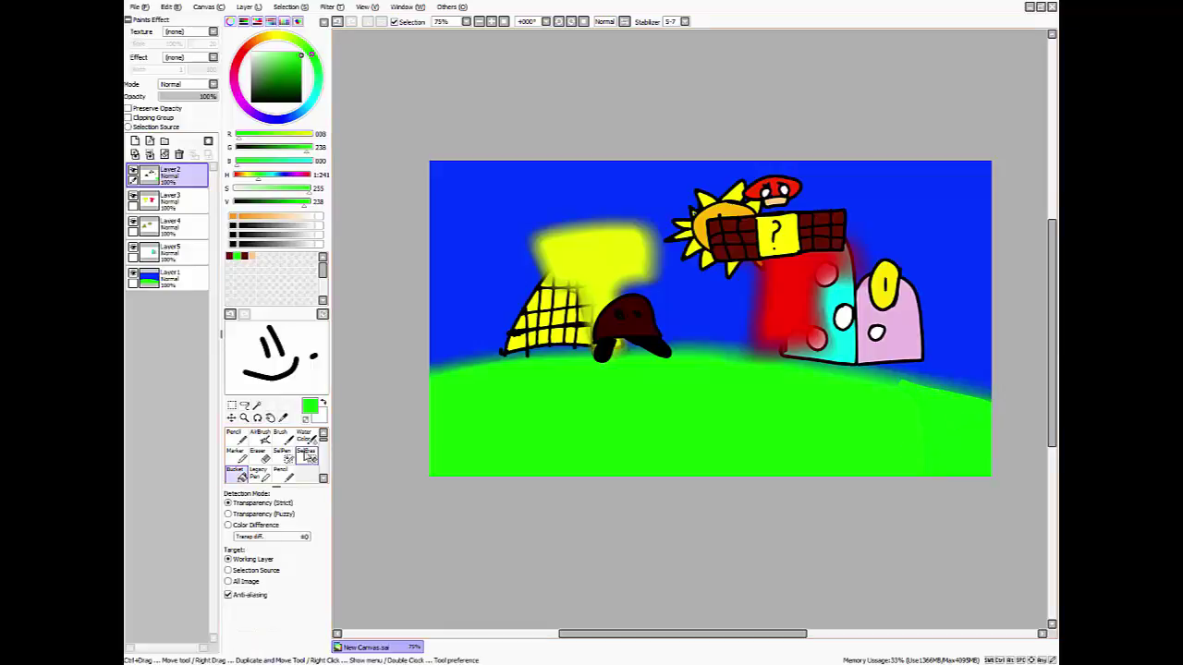
# - Soften the hard green edge along the right end of the ground with the Blur tool at size 50
pyautogui.scroll(-2, 306, 456)
pyautogui.click(306, 474)
pyautogui.moveTo(919, 381)
pyautogui.mouseDown()
pyautogui.moveTo(994, 409)
pyautogui.moveTo(889, 374)
pyautogui.mouseUp()
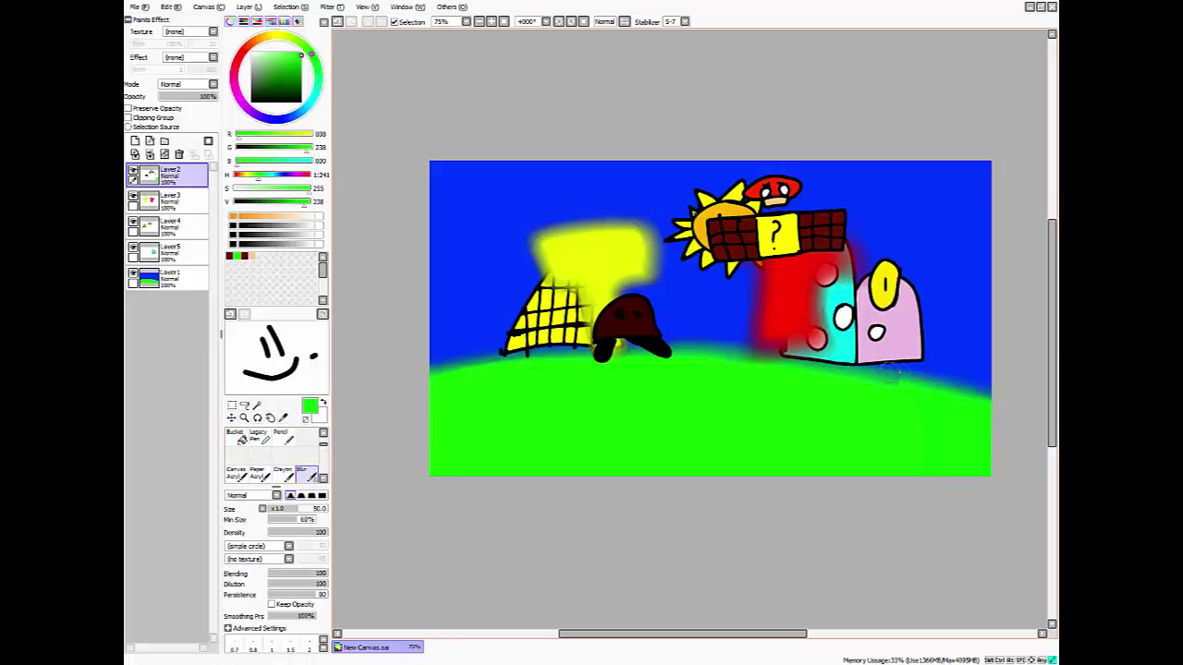